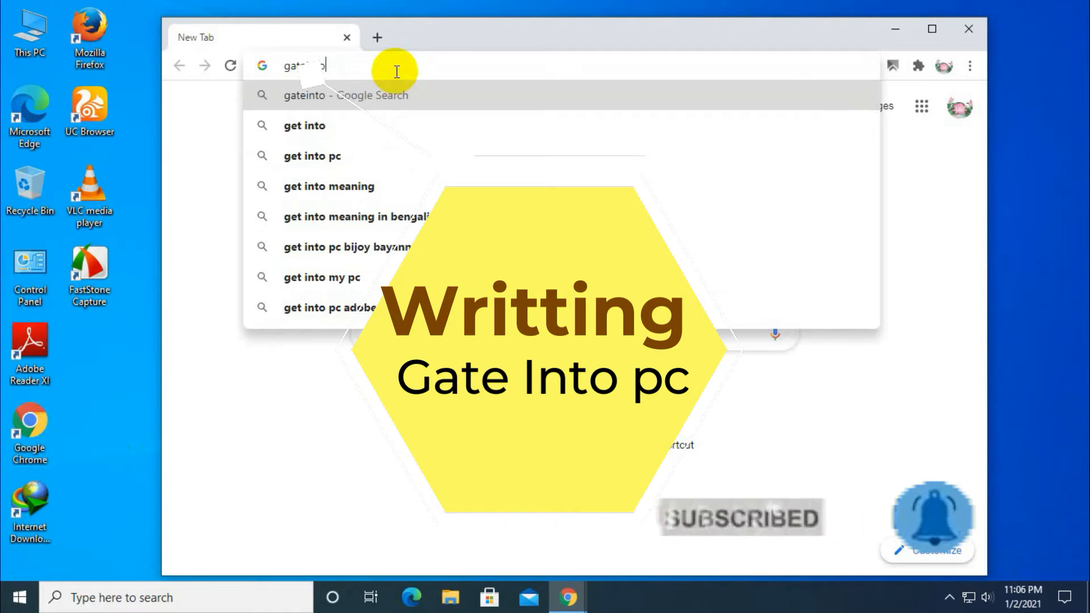
# - Open the Get Into PC site from a web search for gateintopc and search the site for filmora
pyautogui.press('Return')
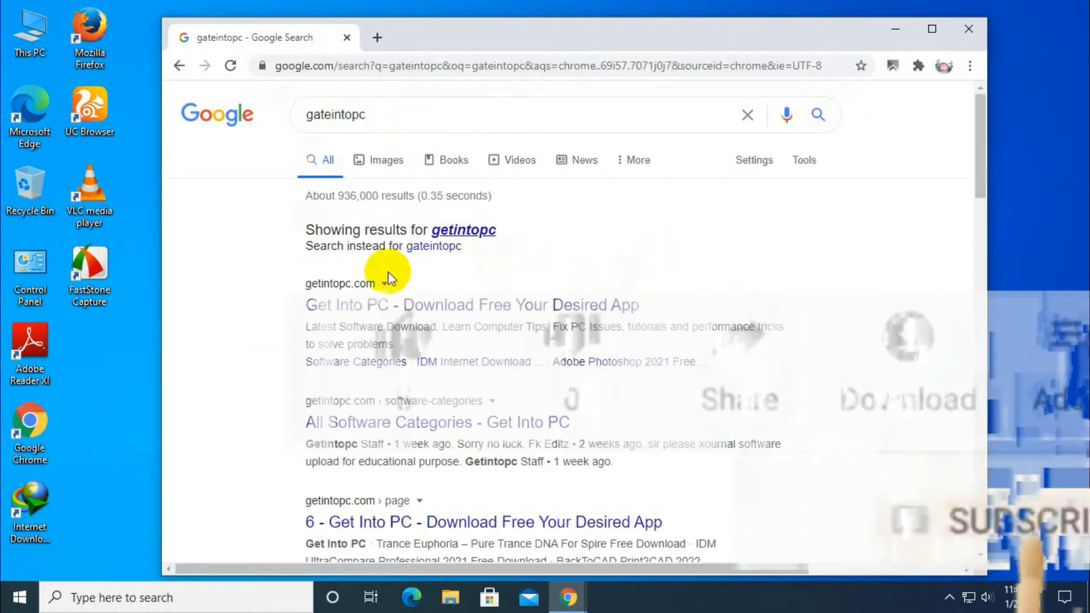
pyautogui.click(529, 308)
pyautogui.click(794, 328)
pyautogui.click(796, 364)
pyautogui.click(933, 332)
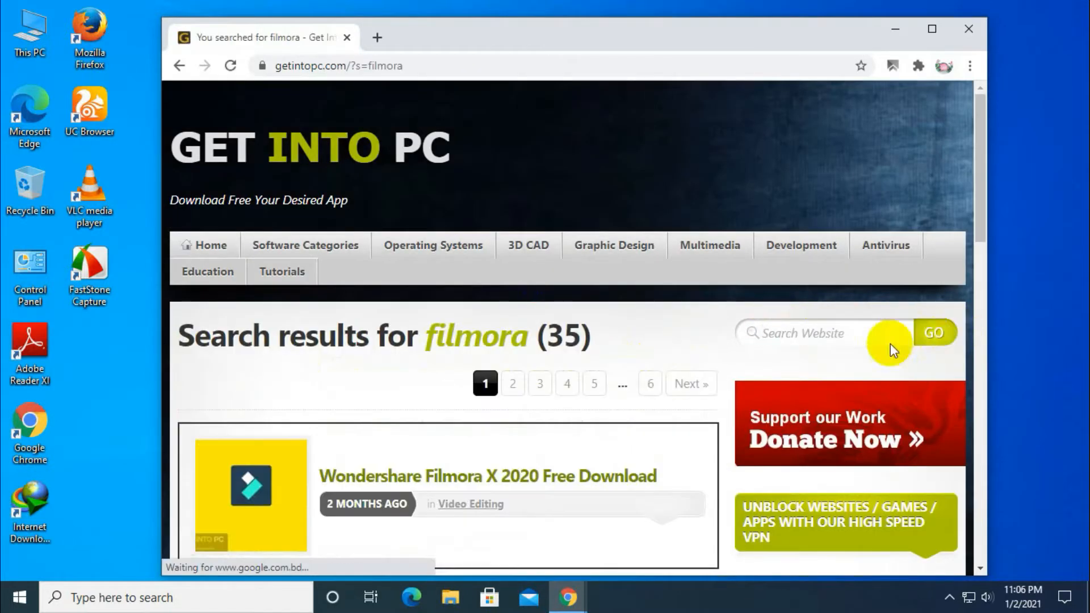
# - Open the Wondershare Filmora X 2020 Free Download page and download its RAR archive
pyautogui.moveTo(979, 164); pyautogui.dragTo(957, 195)
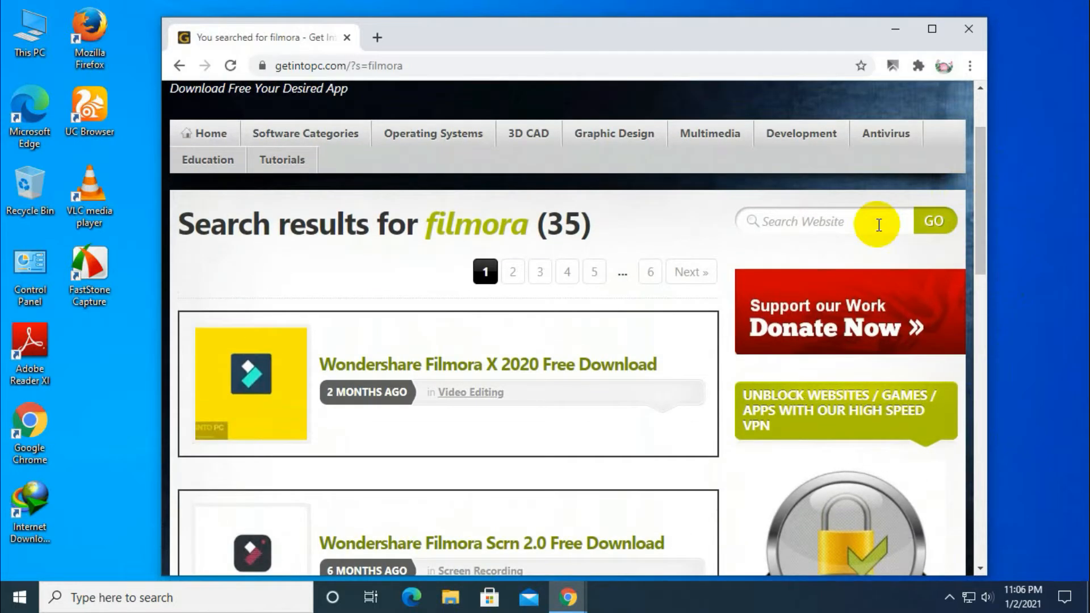
pyautogui.click(477, 364)
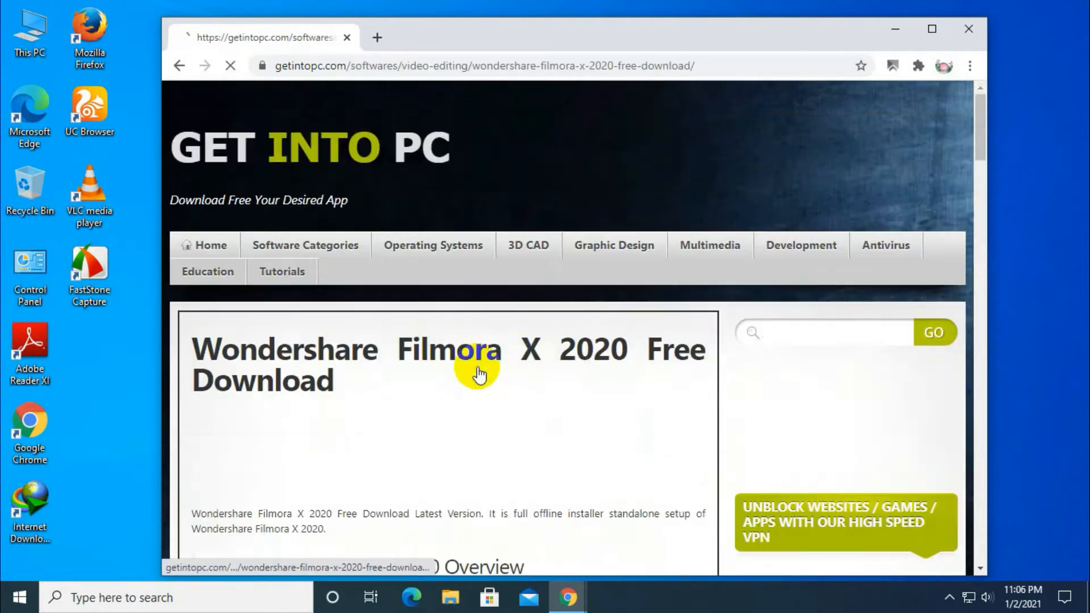
pyautogui.moveTo(983, 131); pyautogui.dragTo(986, 463)
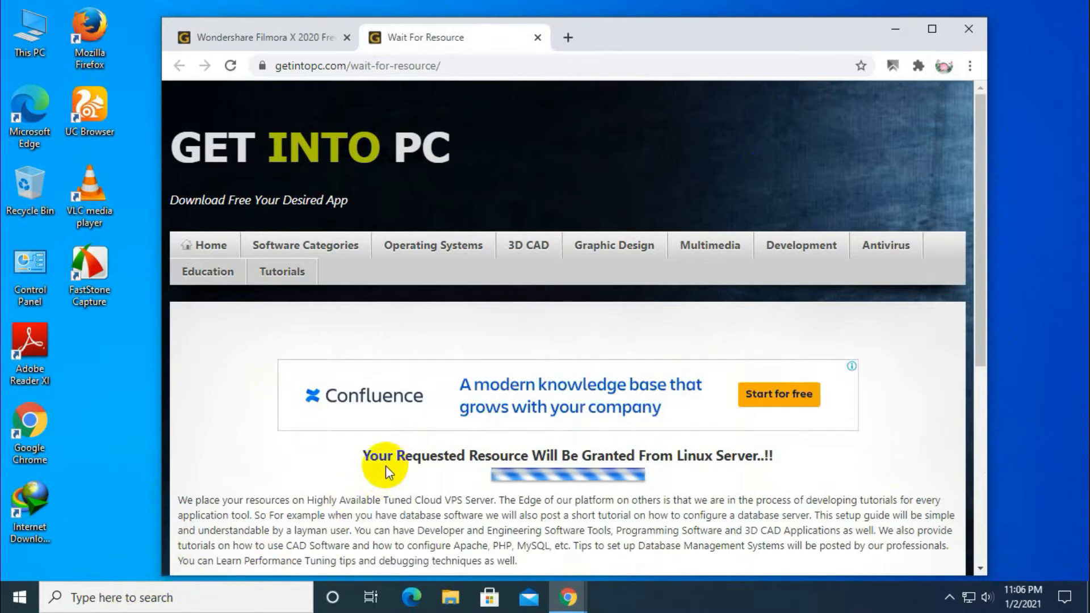
pyautogui.click(929, 32)
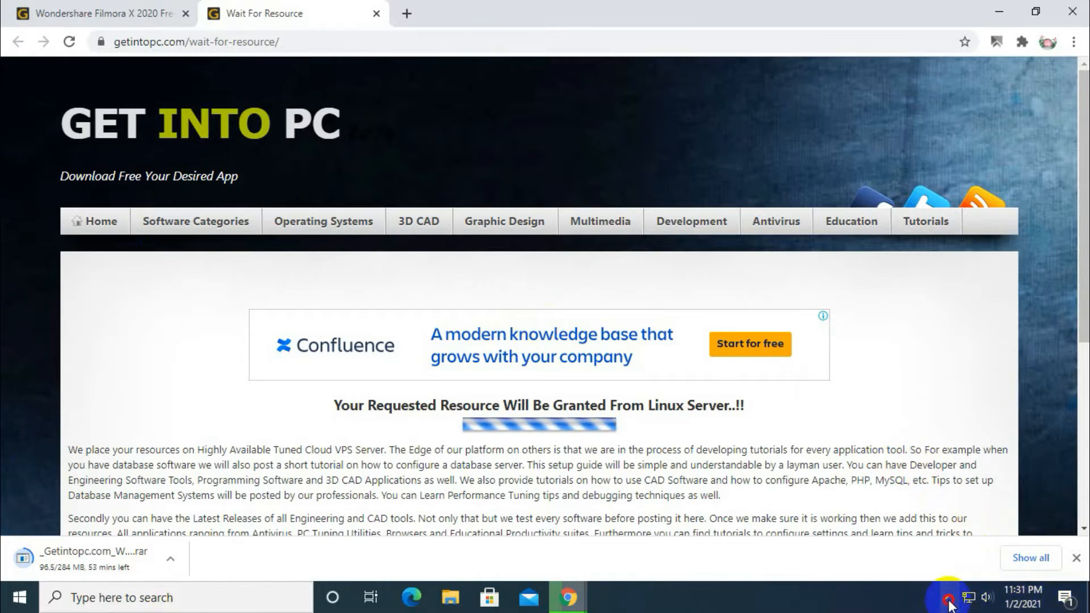
pyautogui.click(949, 599)
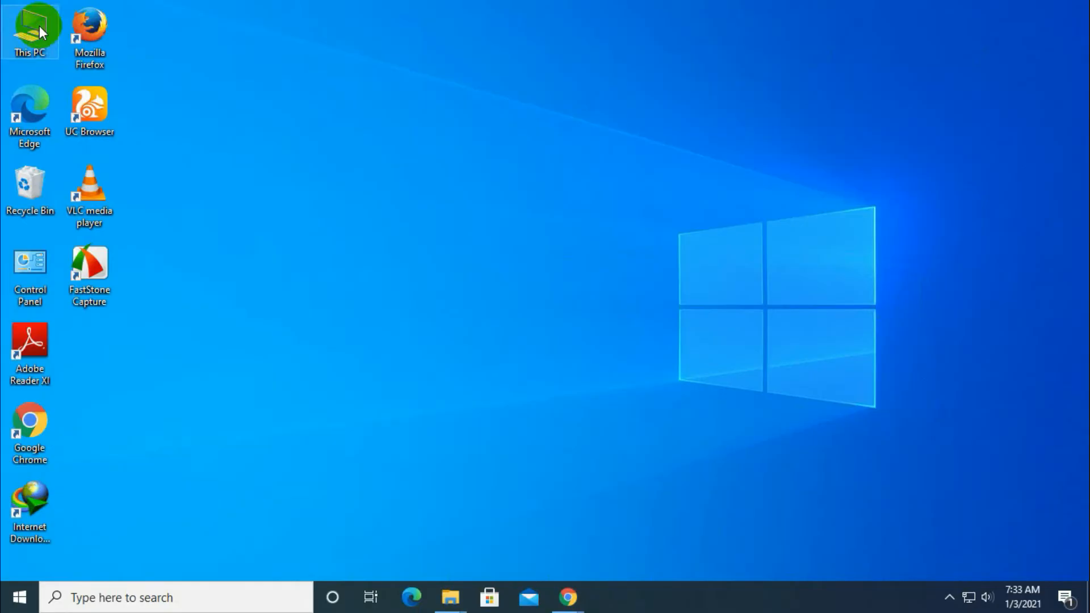
# - Open This PC in File Explorer and maximize its window
pyautogui.doubleClick(39, 25)
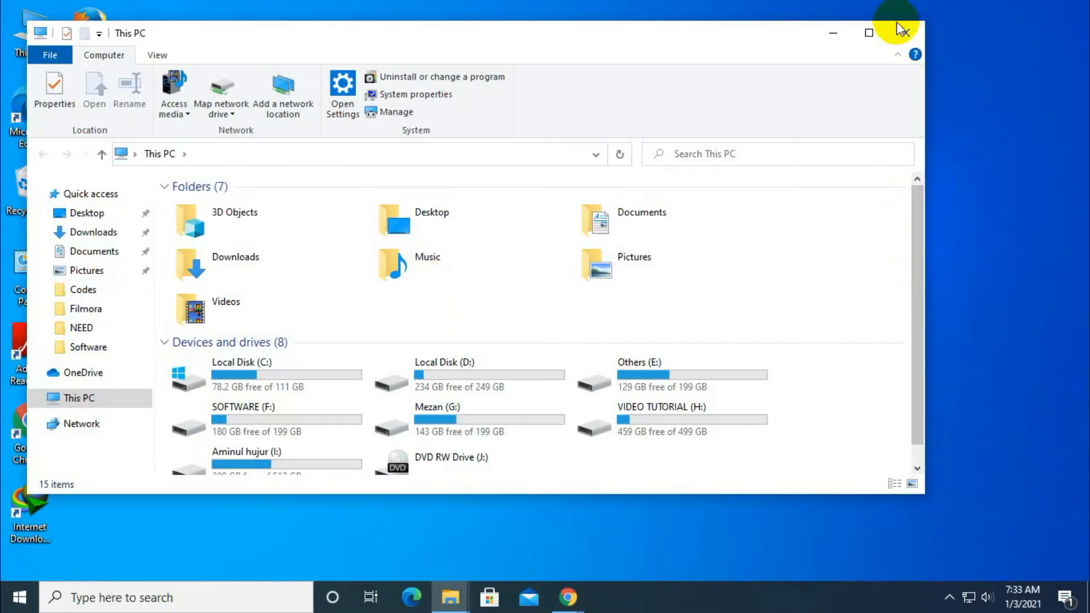
pyautogui.click(869, 33)
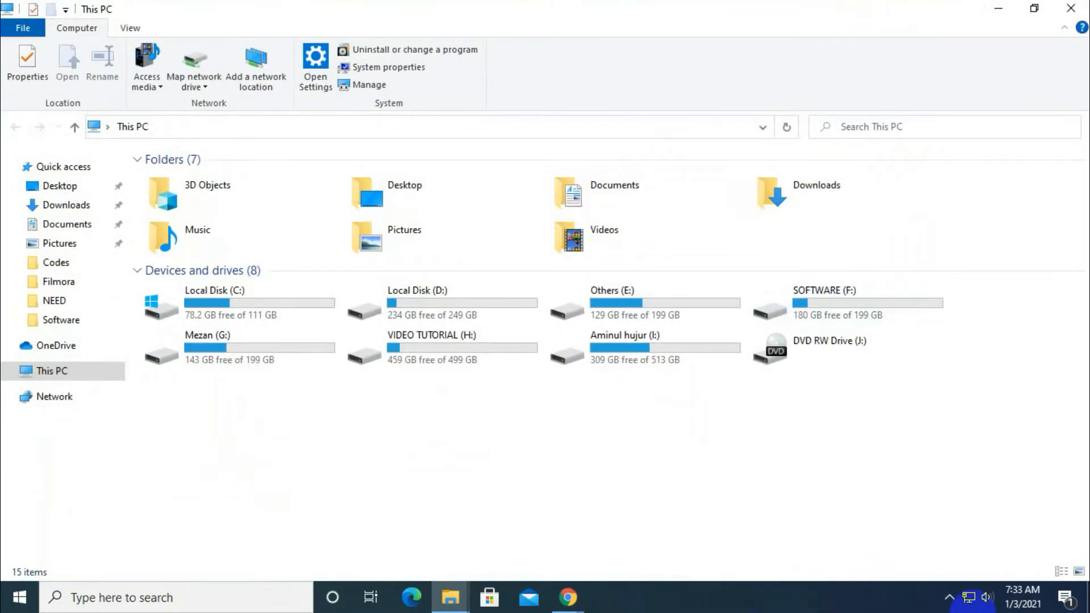
# - Disable the Ethernet adapter in Network Connections and close the network settings
pyautogui.click(968, 600)
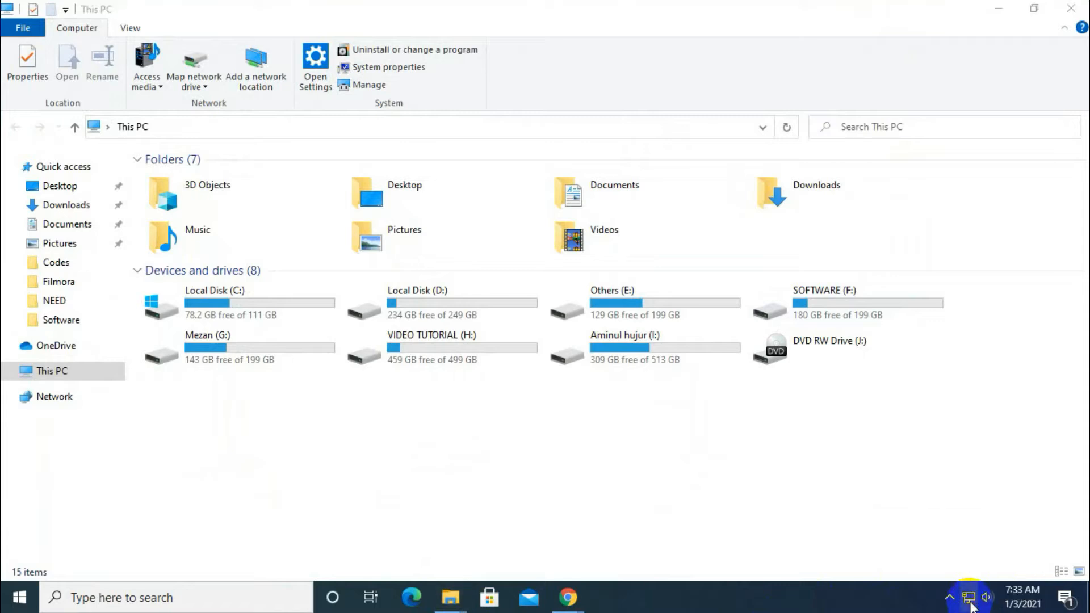
pyautogui.click(865, 555)
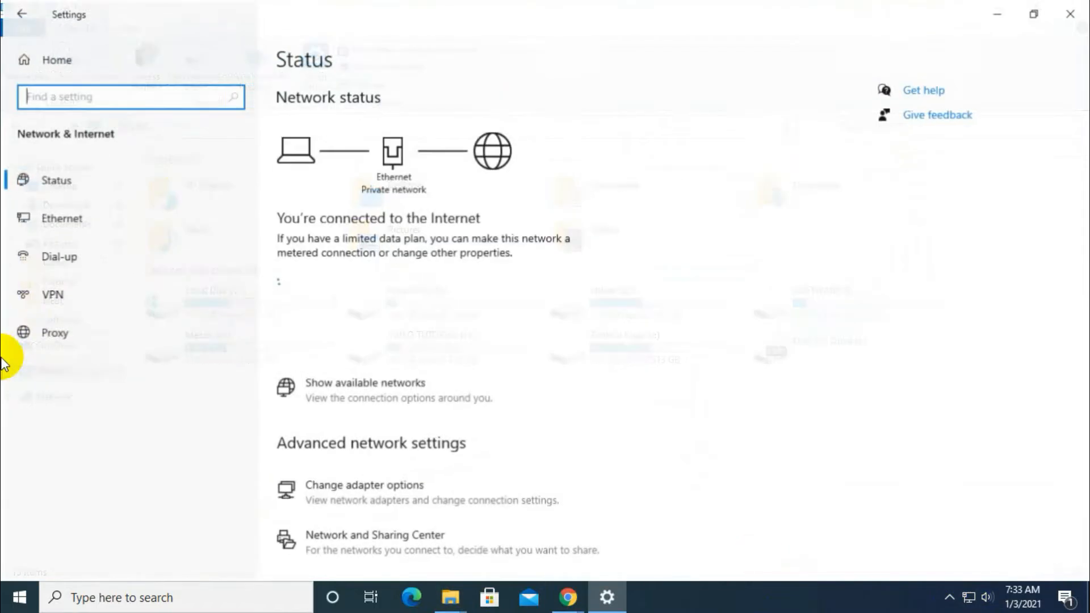
pyautogui.click(384, 489)
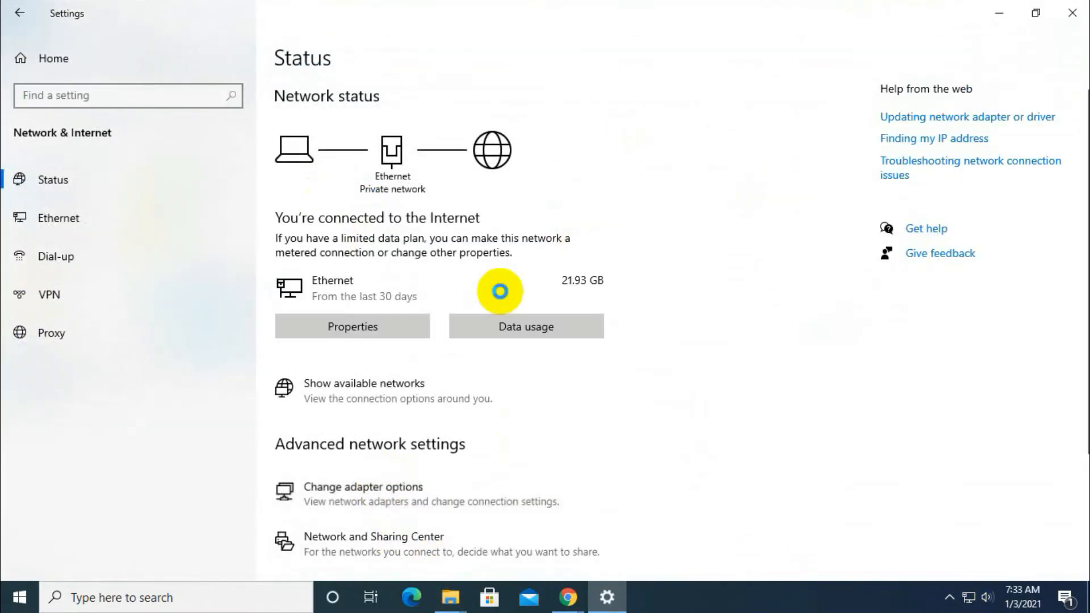
pyautogui.click(284, 192)
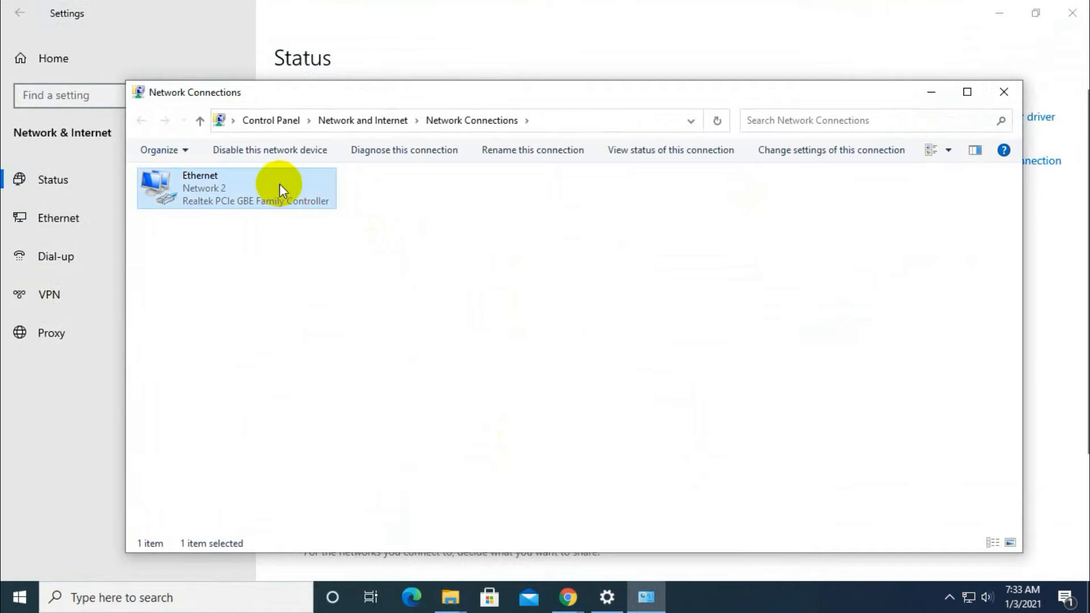
pyautogui.click(264, 152)
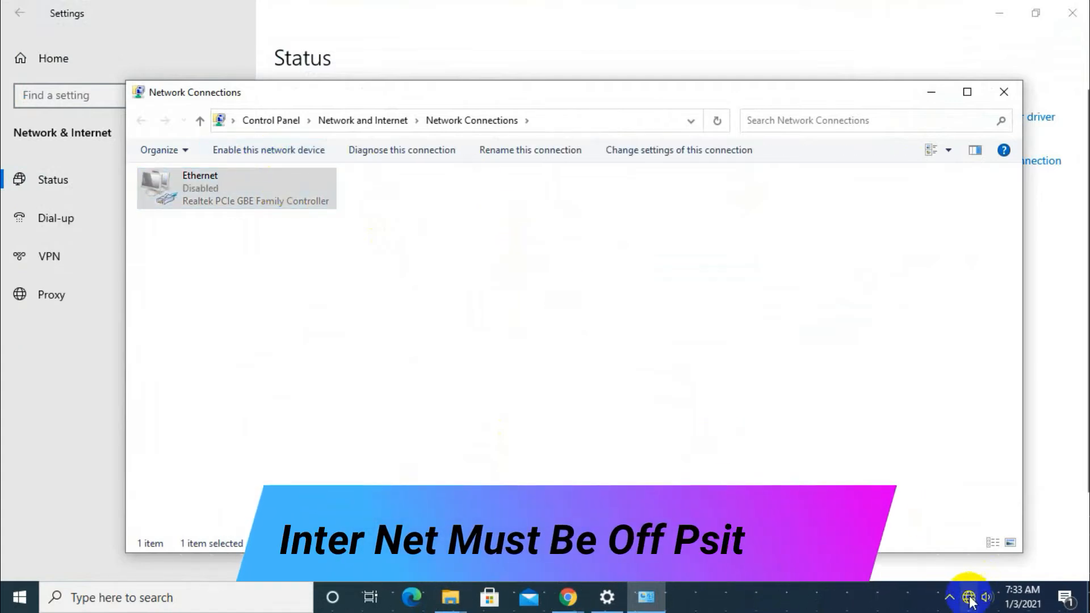
pyautogui.click(930, 92)
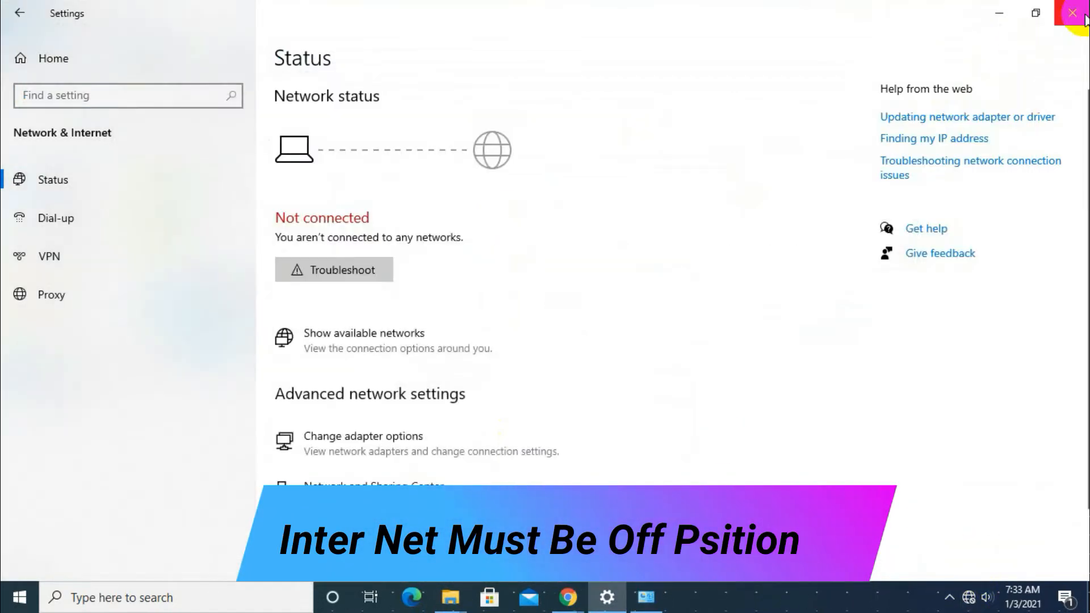
pyautogui.click(1071, 12)
# - Extract the Wondershare Filmora archive in F:\New folder\Filmora to its suggested destination folder with the default options
pyautogui.doubleClick(790, 308)
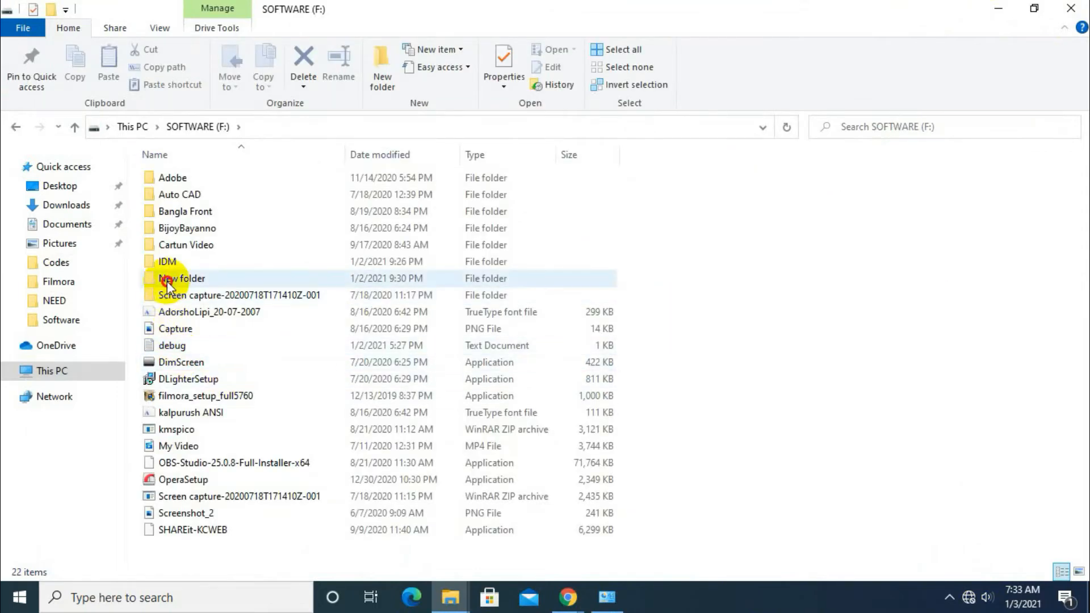
pyautogui.doubleClick(167, 279)
pyautogui.doubleClick(182, 181)
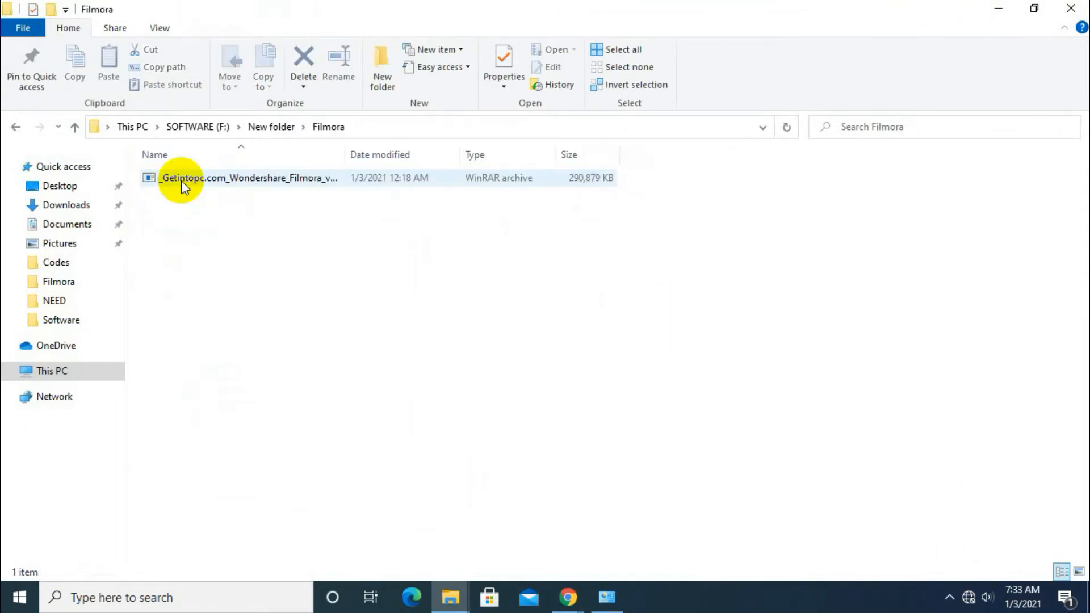
pyautogui.rightClick(213, 182)
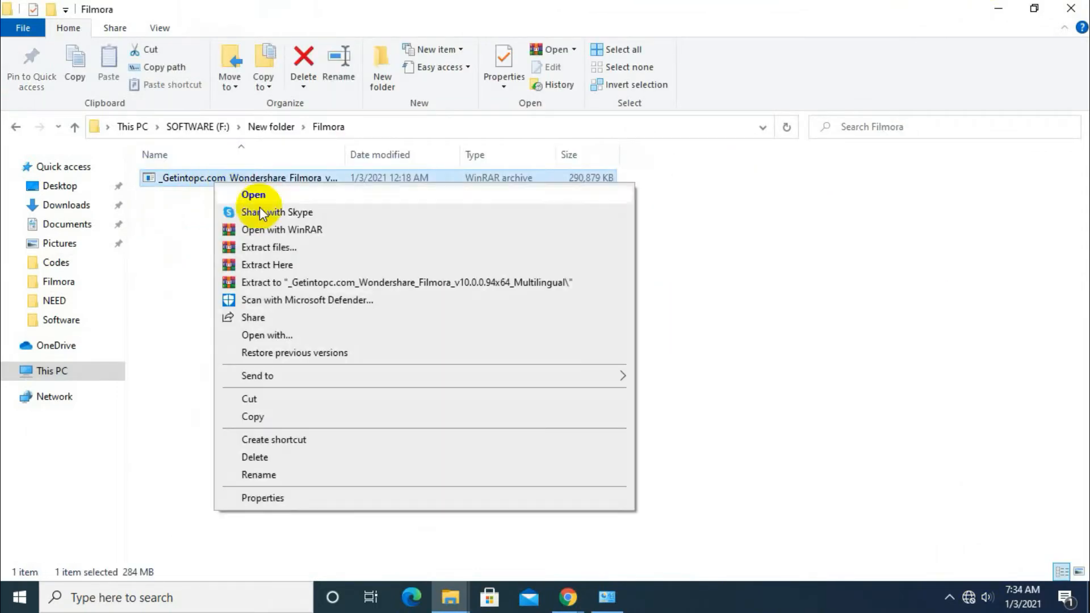
pyautogui.click(297, 249)
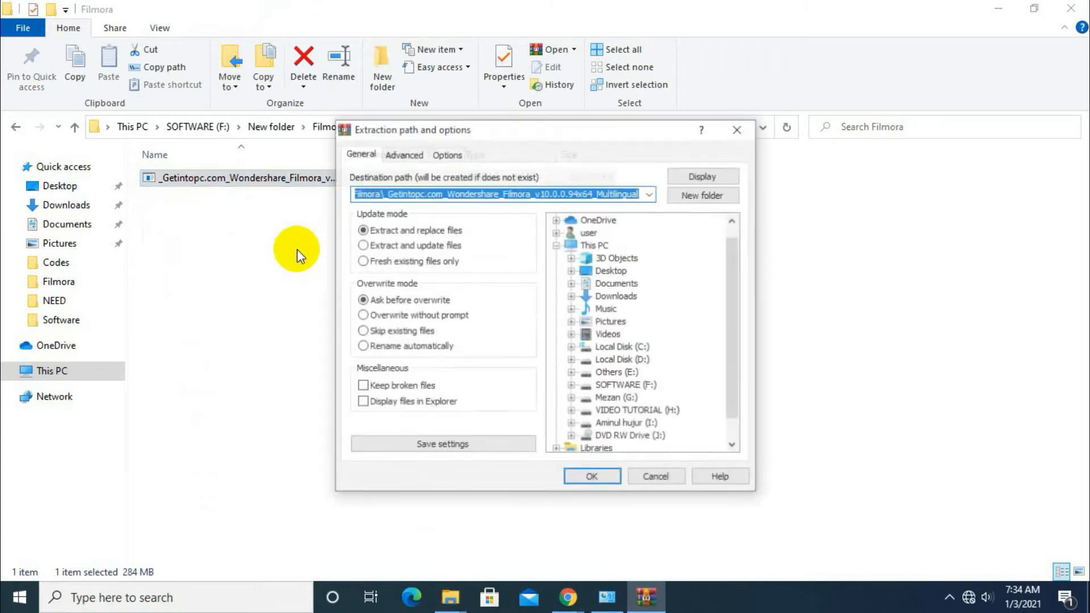
pyautogui.click(593, 478)
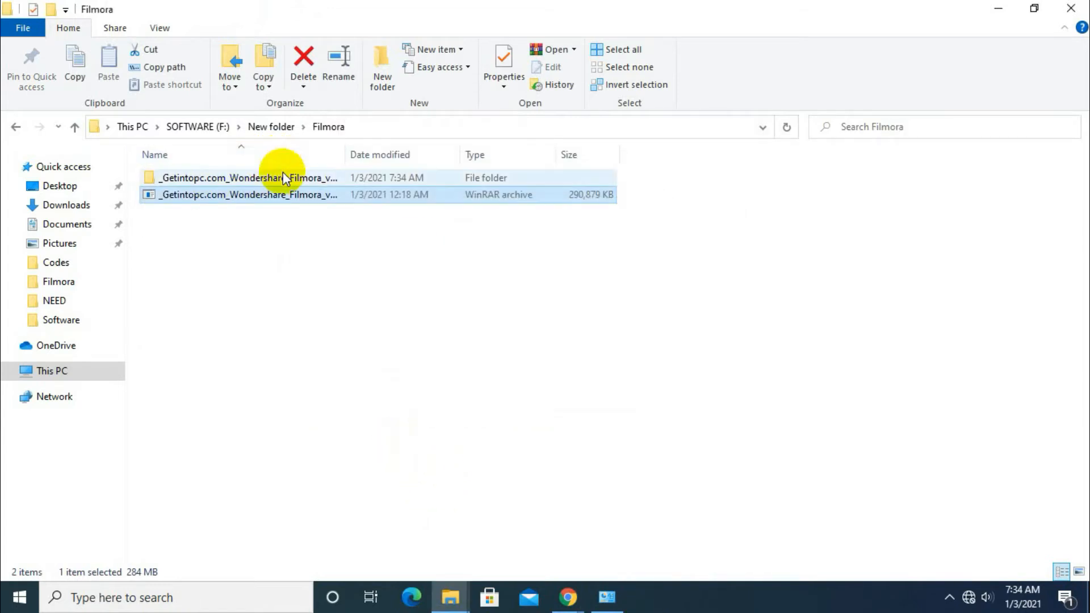
# - Launch the filmora_64bit_full846 installer from the extracted Wondershare_Filmora_v10.0.0.94x64_Multilingual folder
pyautogui.doubleClick(265, 176)
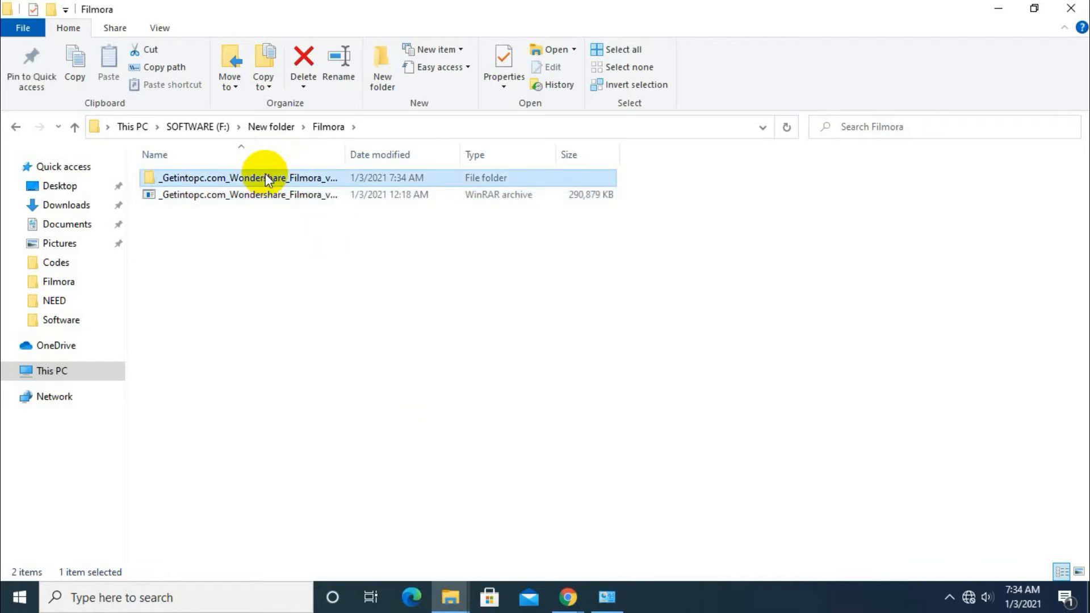
pyautogui.doubleClick(274, 179)
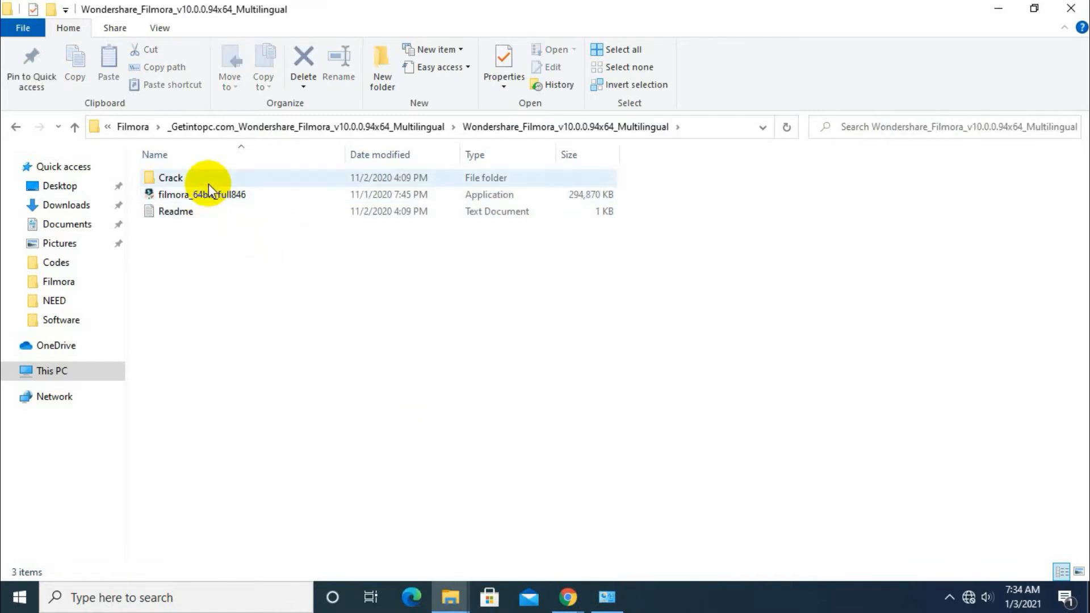
pyautogui.click(243, 194)
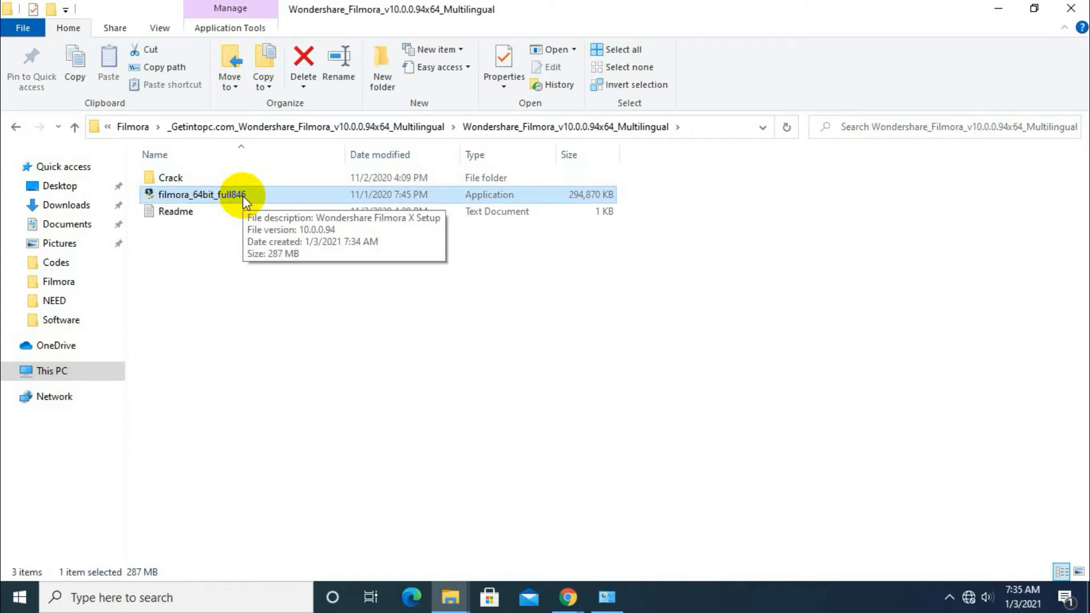
pyautogui.doubleClick(242, 196)
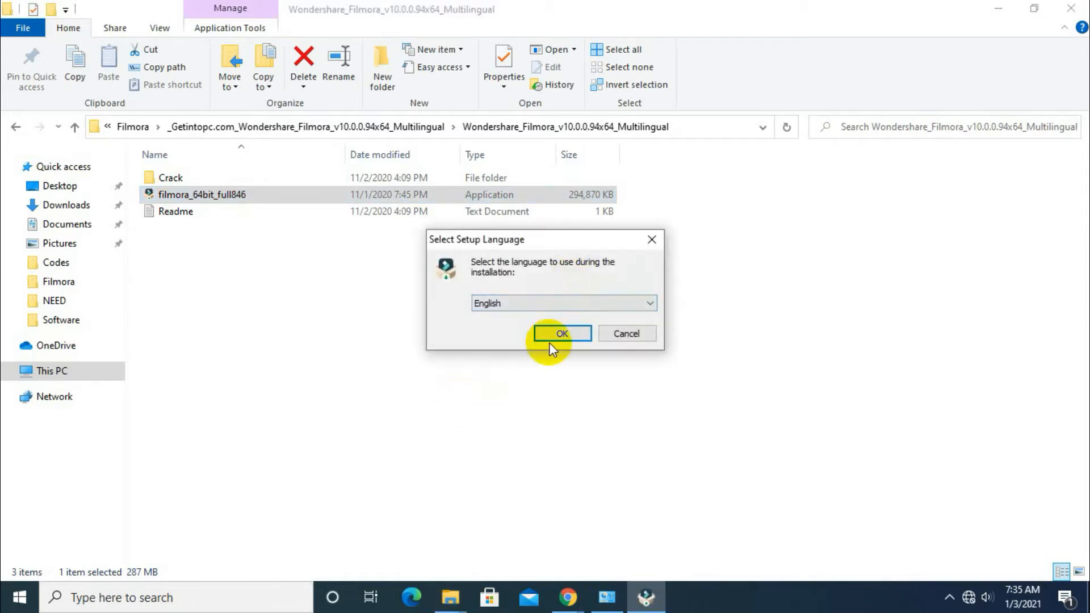
# - Install Filmora X in English, accepting the license agreement and the folder C:\Program Files\Wondershare\Wondershare Filmora
pyautogui.click(554, 336)
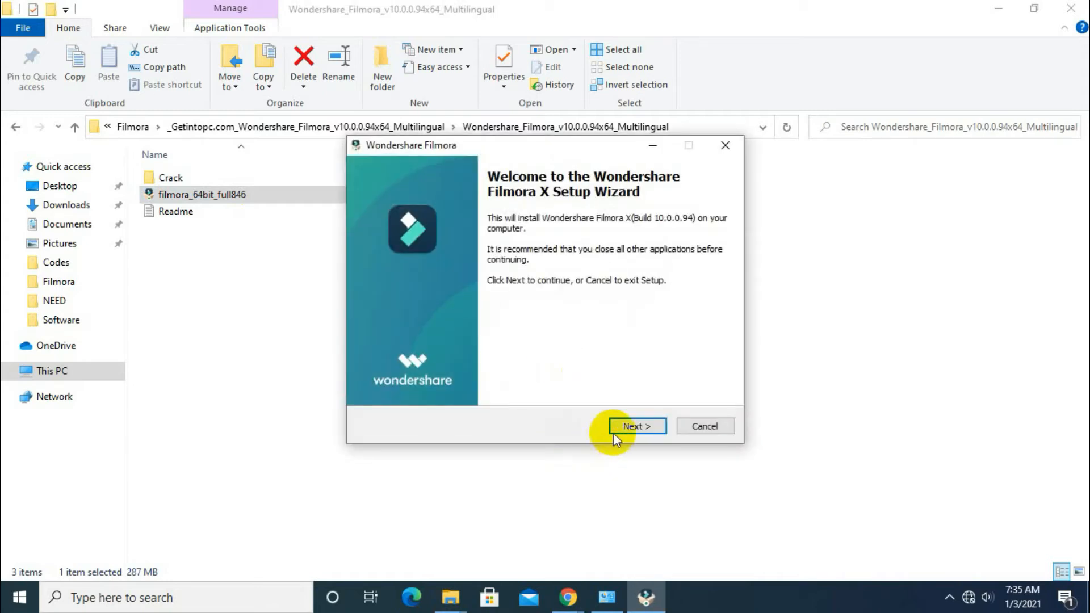
pyautogui.click(627, 427)
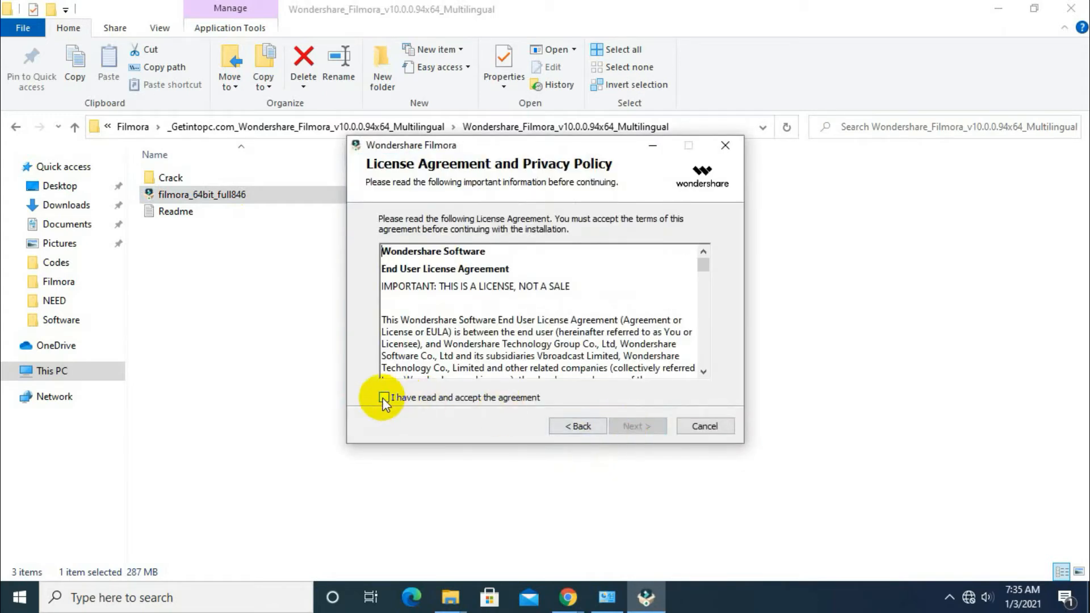
pyautogui.click(631, 428)
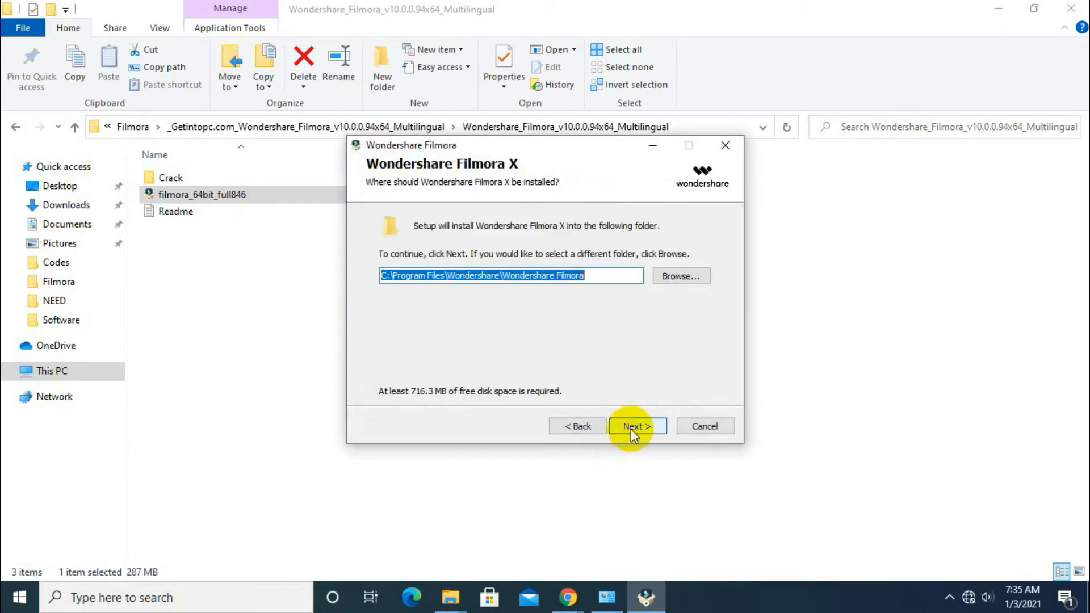
pyautogui.click(631, 427)
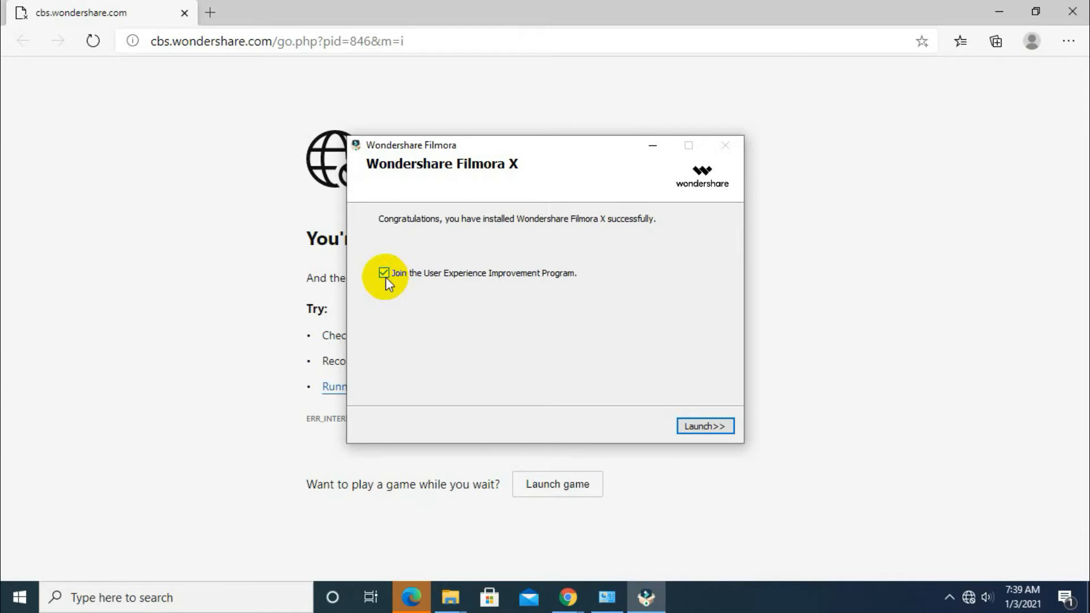
# - Launch Filmora X from the finished setup, minimize the browser page, and close Filmora once it has loaded
pyautogui.click(694, 425)
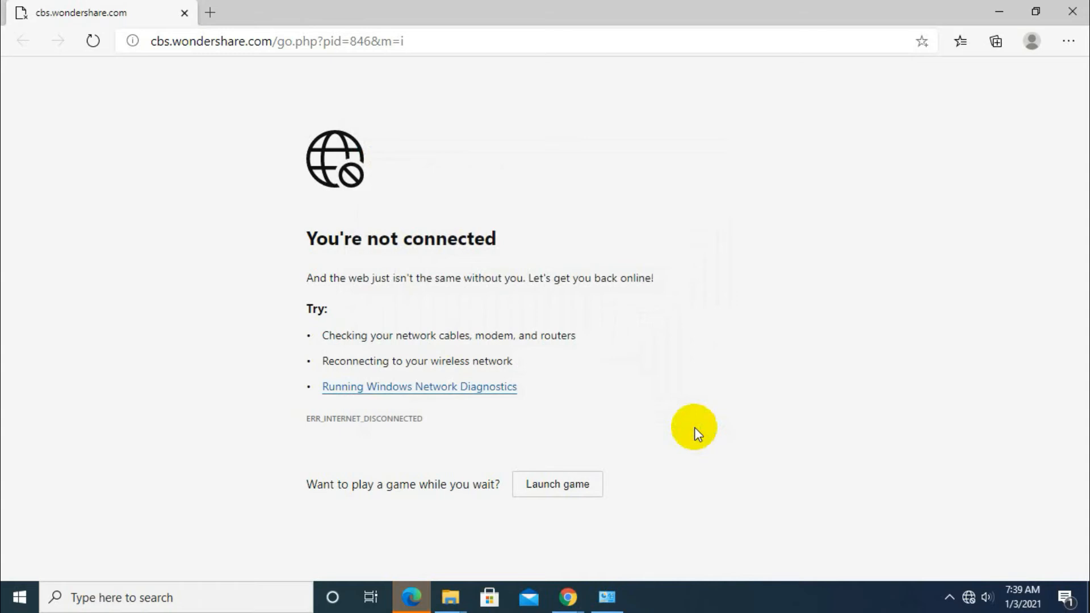
pyautogui.click(997, 15)
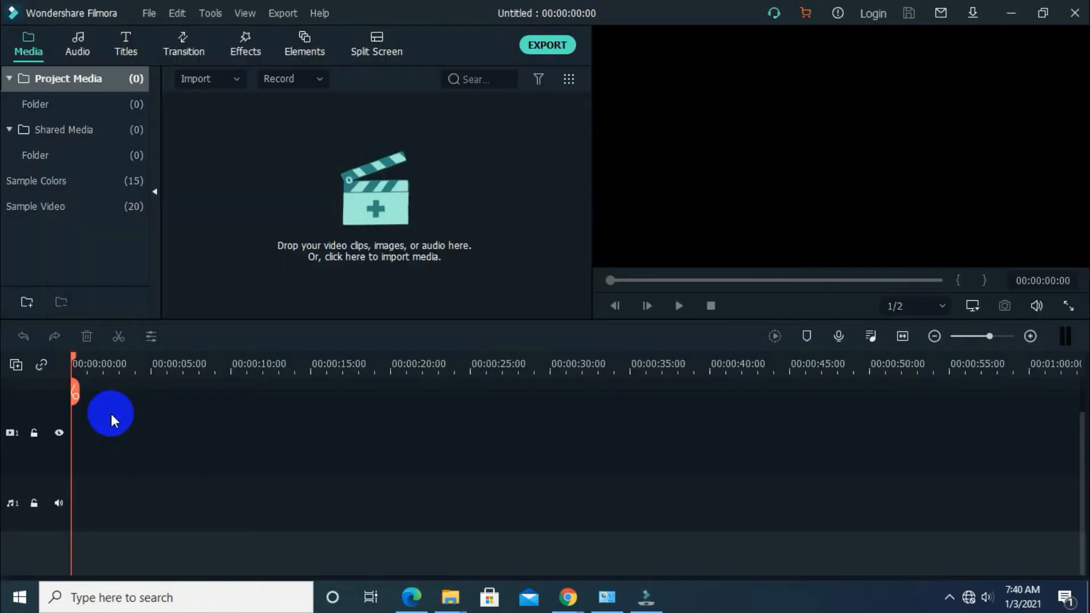
pyautogui.click(1011, 14)
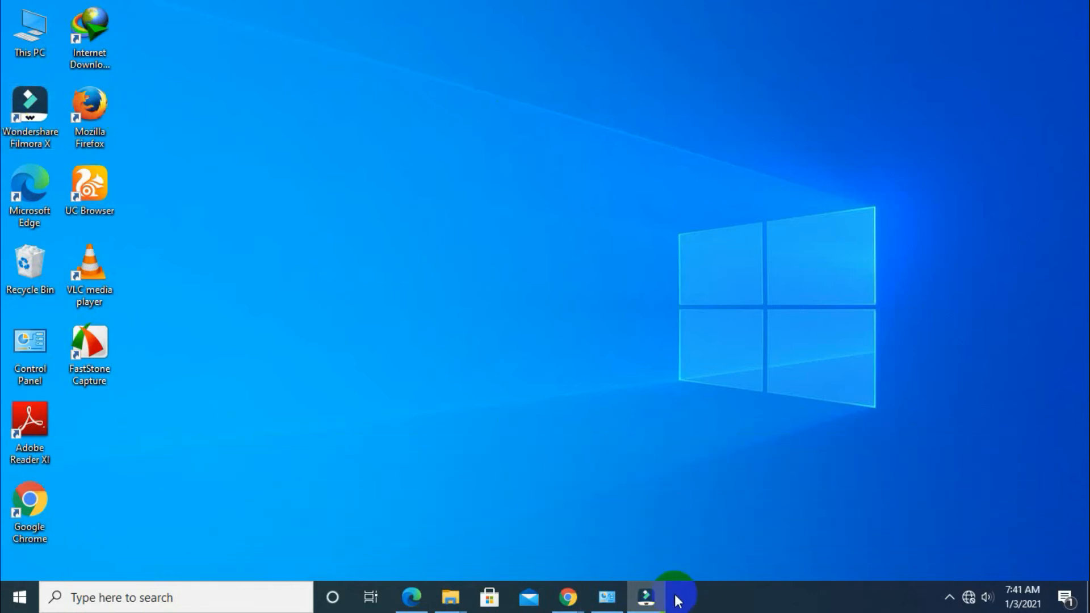
pyautogui.moveTo(658, 595)
pyautogui.click(717, 473)
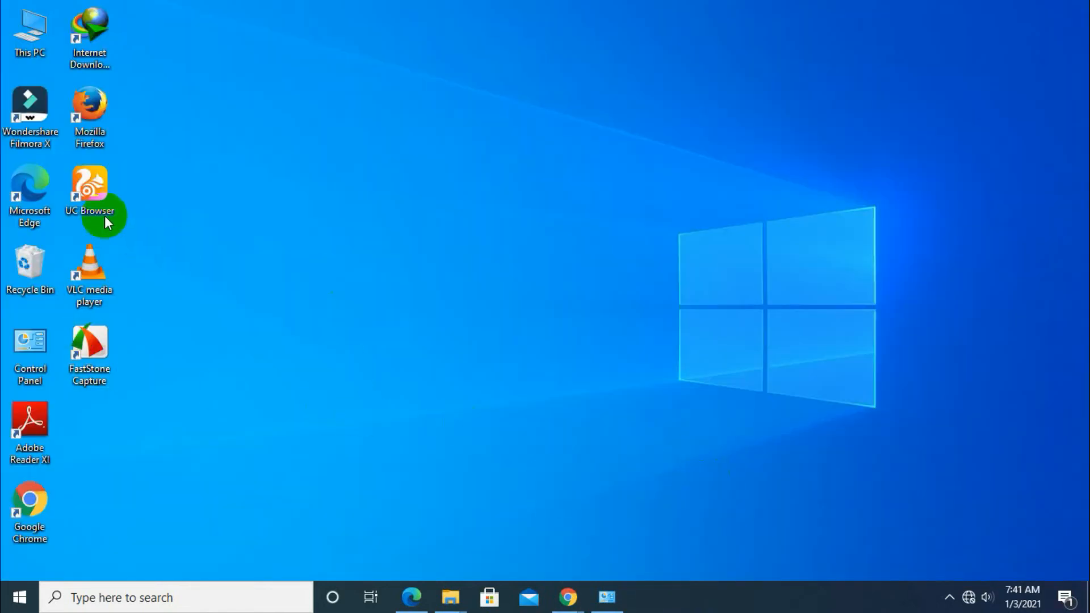
# - Open the Crack folder inside the extracted Wondershare_Filmora_v10.0.0.94x64_Multilingual folder in F:\New folder\Filmora
pyautogui.doubleClick(43, 39)
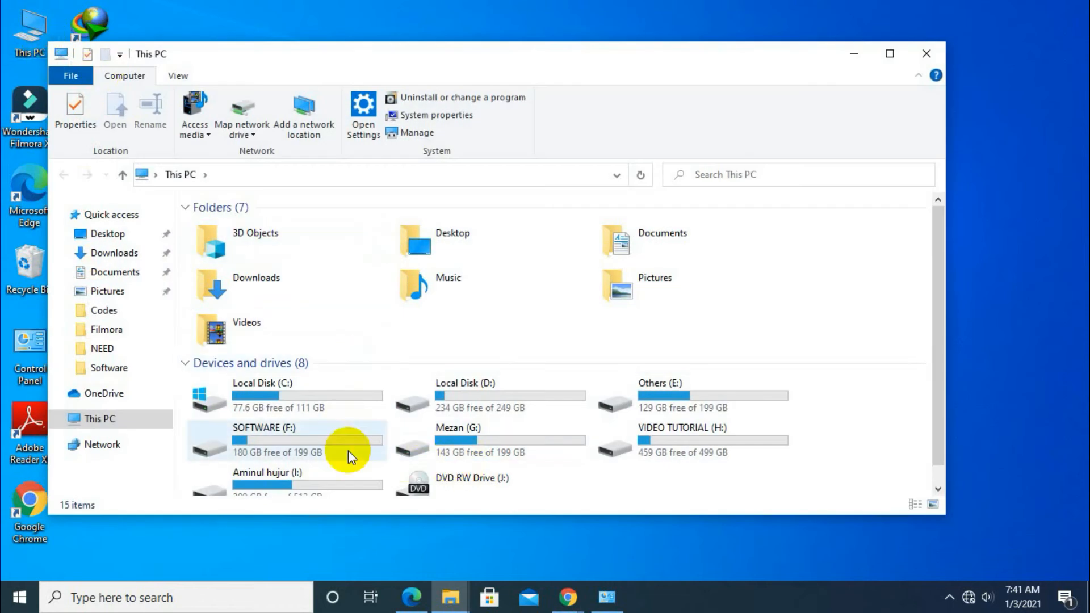
pyautogui.doubleClick(348, 451)
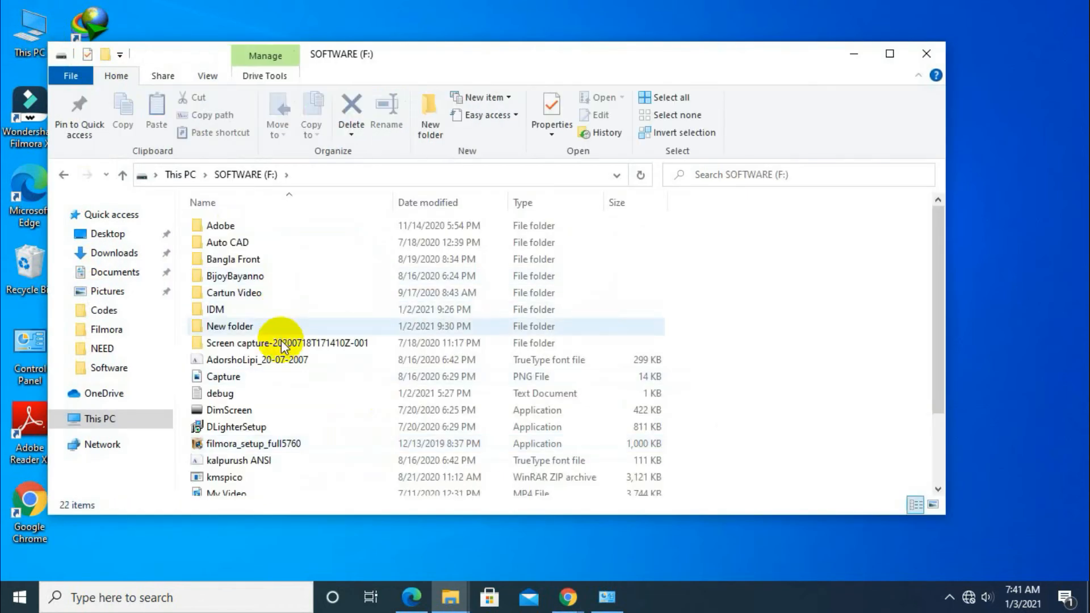
pyautogui.doubleClick(267, 326)
pyautogui.doubleClick(241, 266)
pyautogui.doubleClick(249, 234)
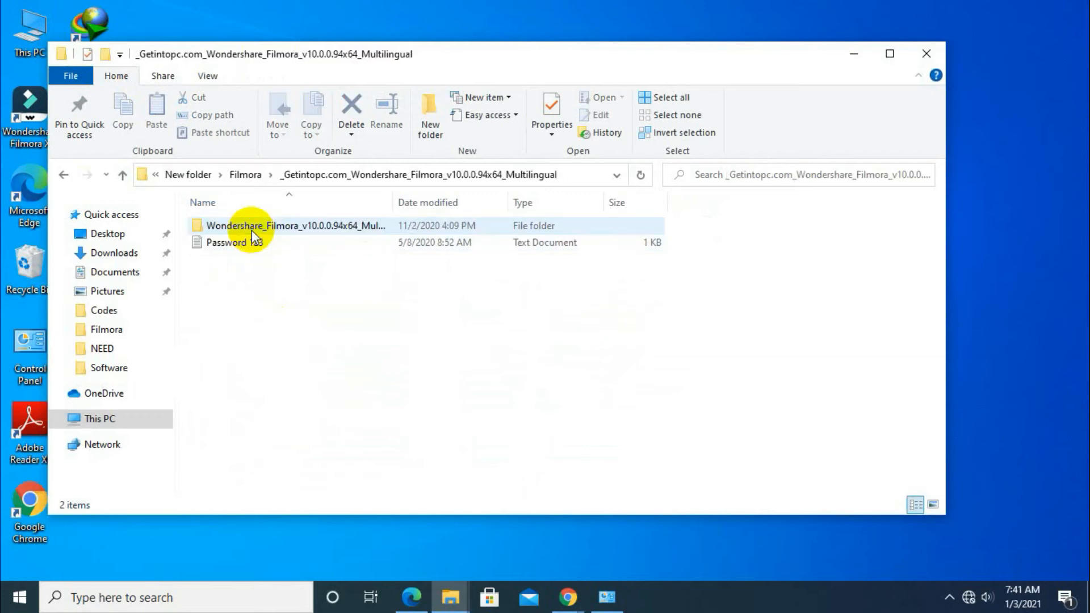
pyautogui.doubleClick(253, 233)
pyautogui.click(250, 227)
pyautogui.click(250, 226)
pyautogui.click(326, 231)
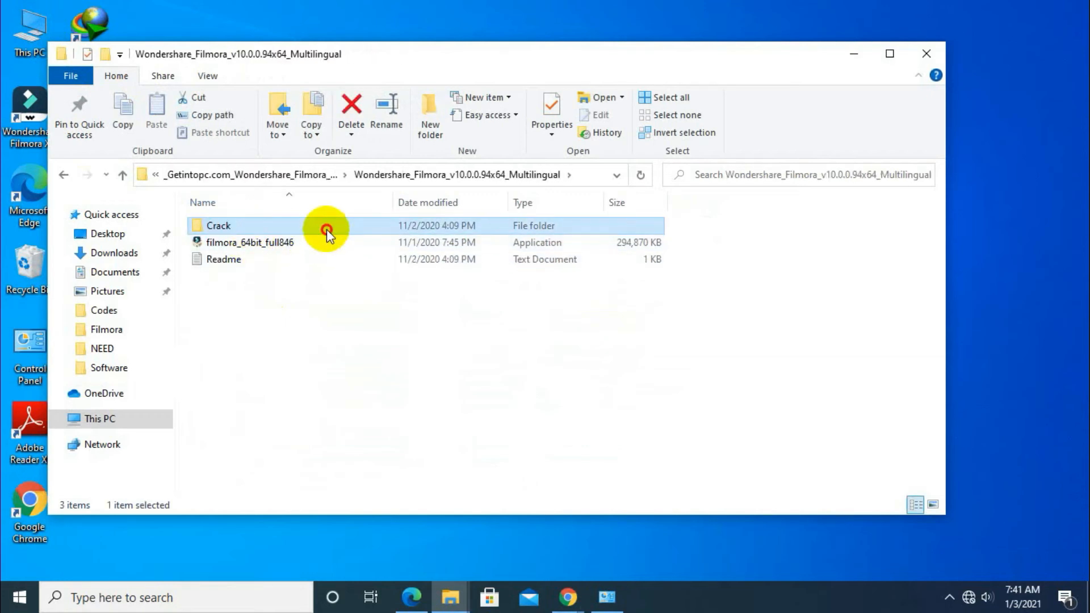
pyautogui.doubleClick(325, 229)
# - Copy all four files in the Crack folder: Hosts Patcher, LRePacks.dll, Wondershare Filmora X and WsAP-Filmora.dll
pyautogui.moveTo(270, 313); pyautogui.dragTo(261, 213)
pyautogui.rightClick(290, 231)
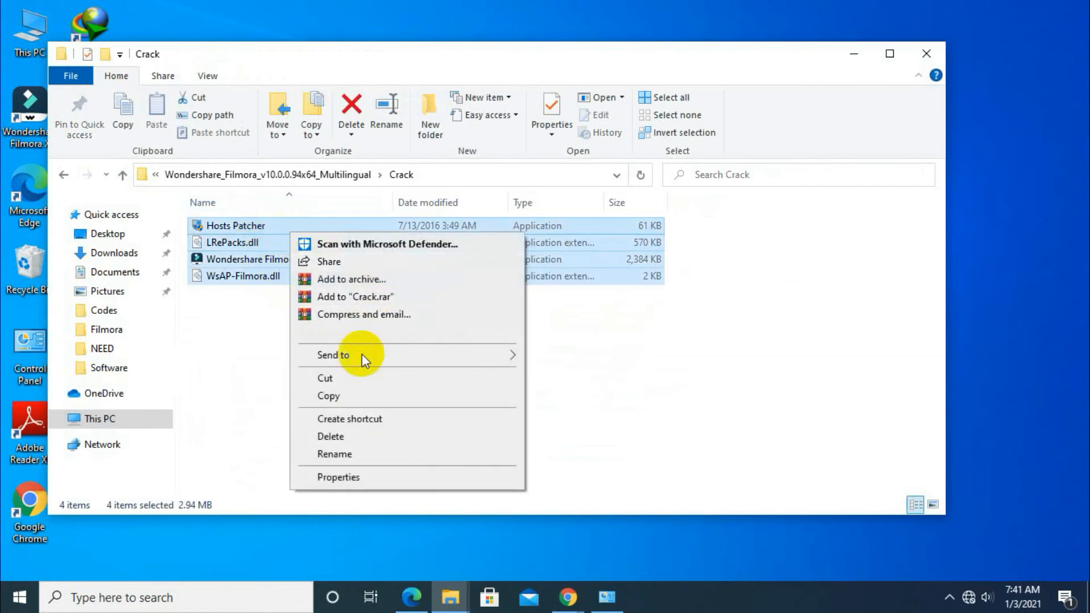
pyautogui.click(354, 395)
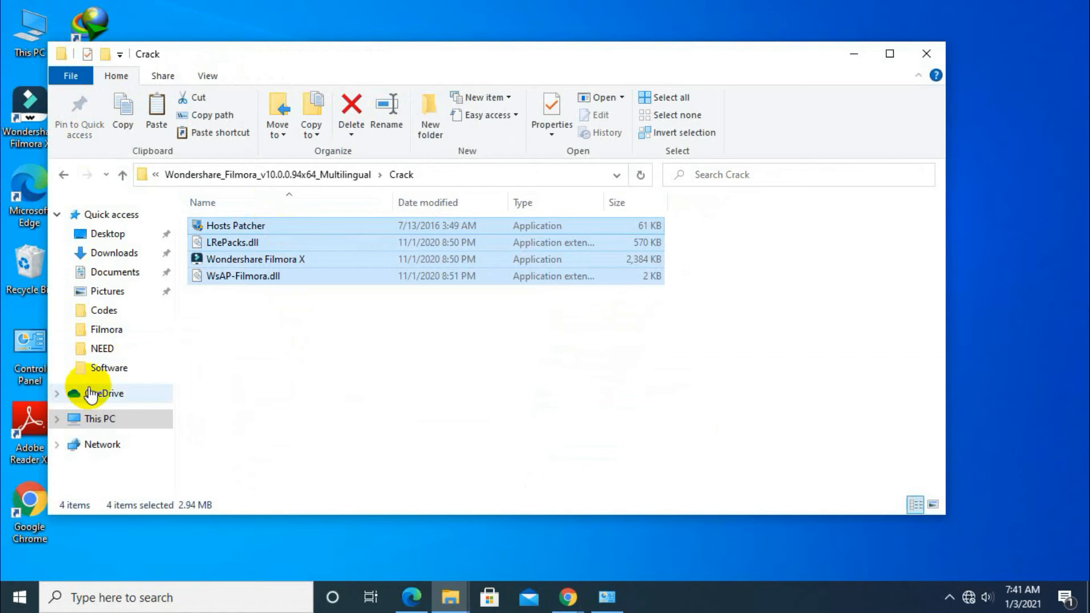
pyautogui.rightClick(271, 259)
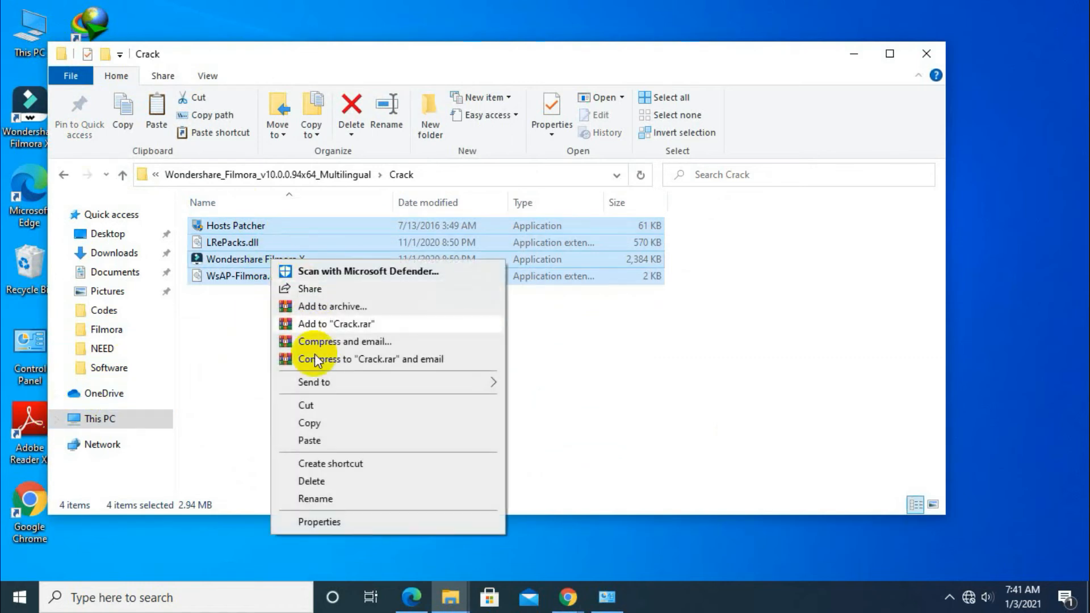
pyautogui.click(321, 423)
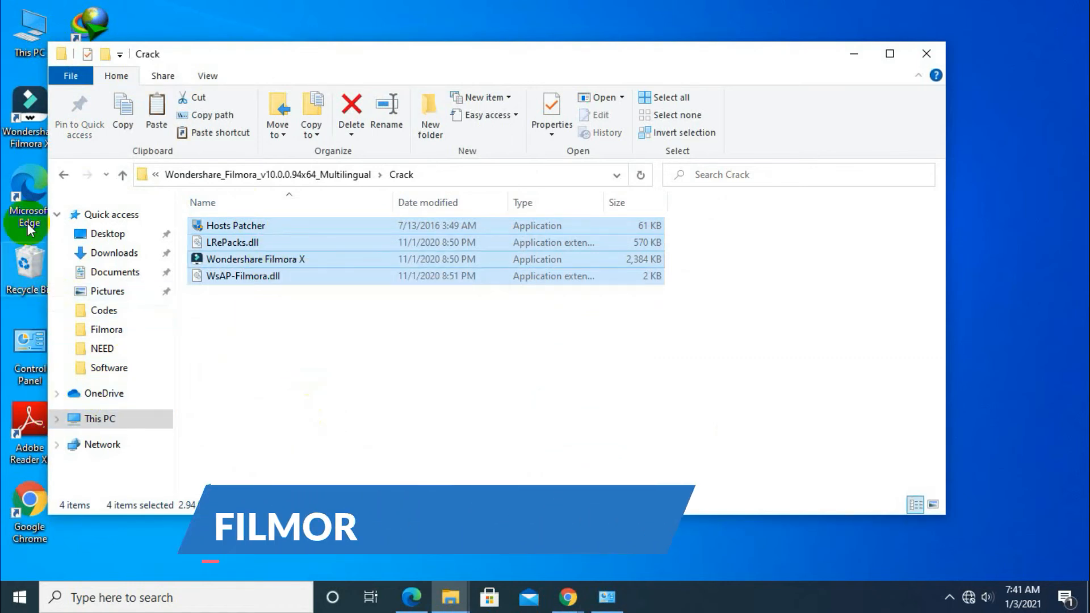
pyautogui.click(33, 118)
pyautogui.rightClick(32, 118)
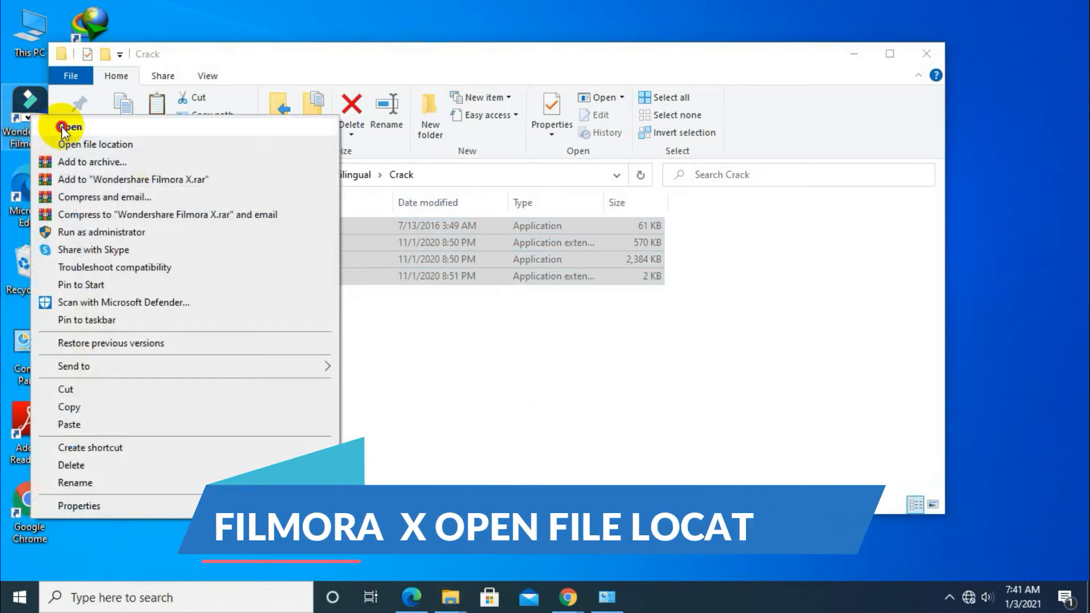
pyautogui.click(63, 134)
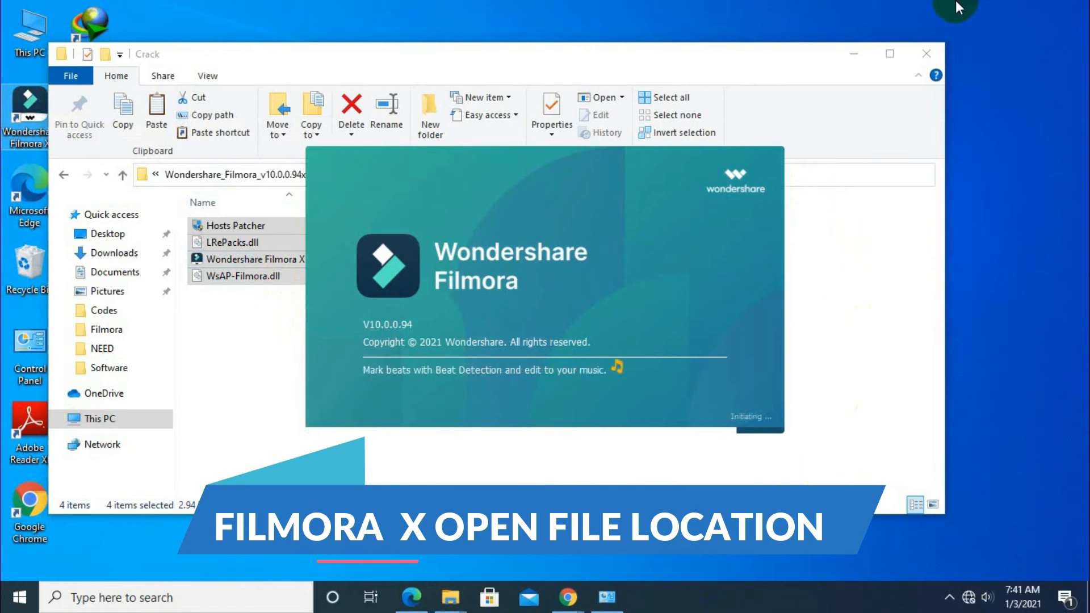
pyautogui.rightClick(24, 117)
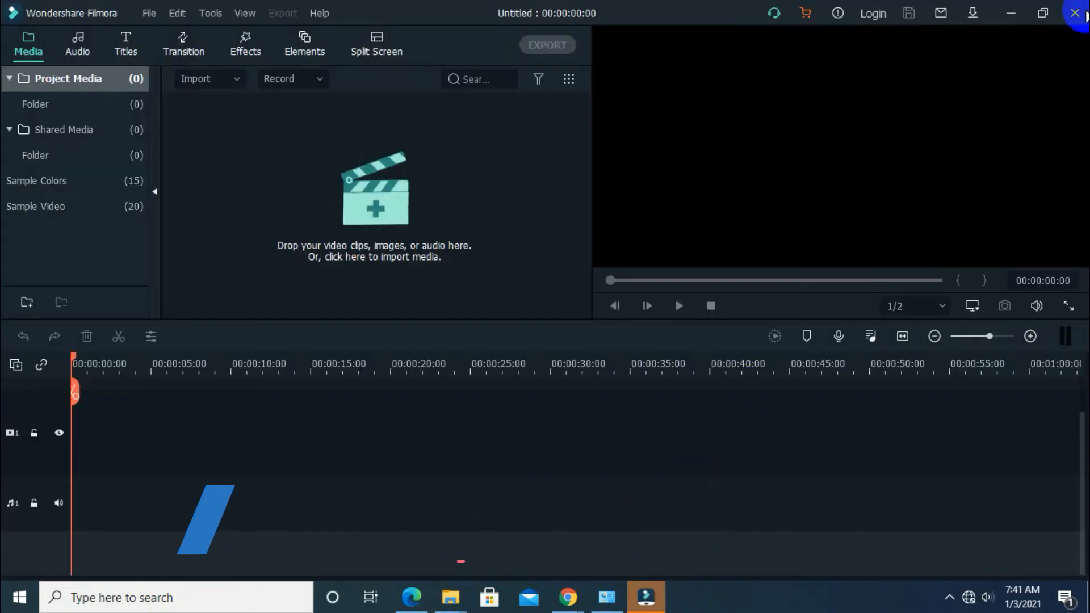
pyautogui.click(1074, 12)
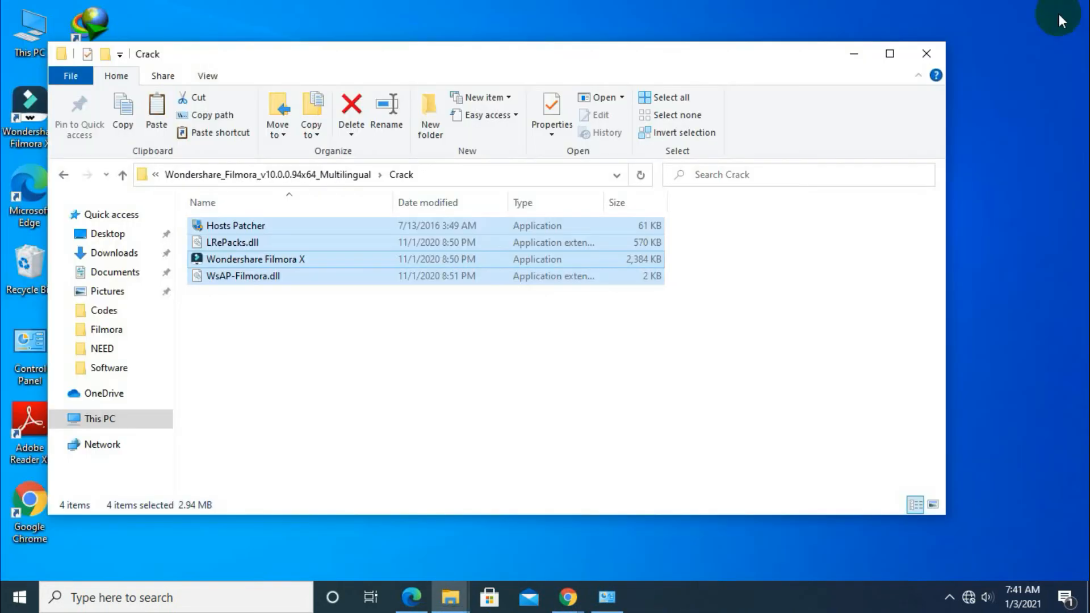
# - Open the file location of the Wondershare Filmora X desktop shortcut and paste the copied files there, replacing the existing ones
pyautogui.rightClick(17, 118)
pyautogui.click(73, 148)
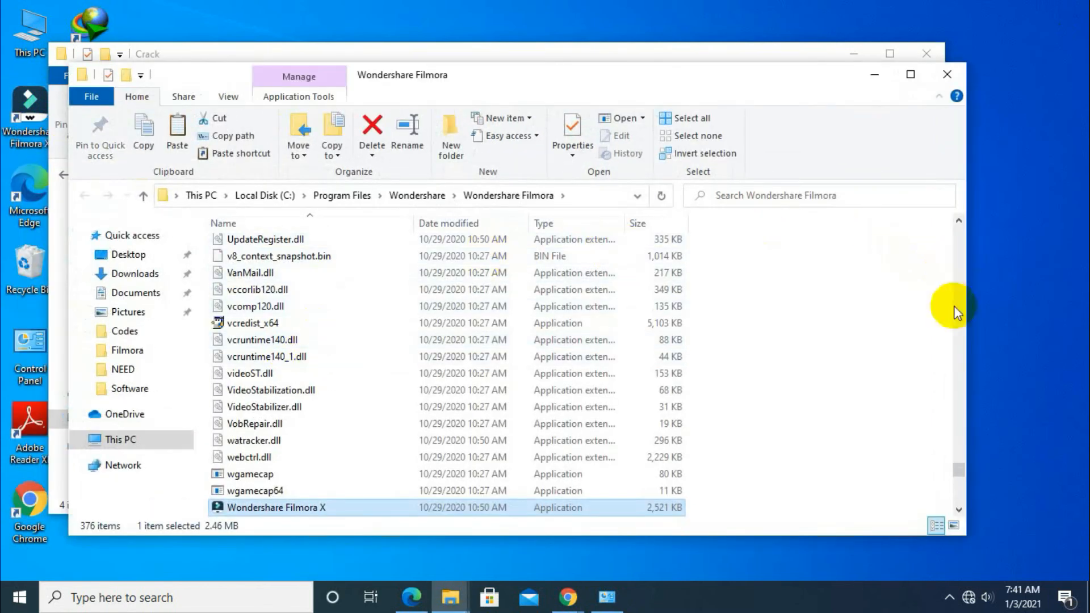
pyautogui.moveTo(961, 469); pyautogui.dragTo(958, 497)
pyautogui.rightClick(768, 336)
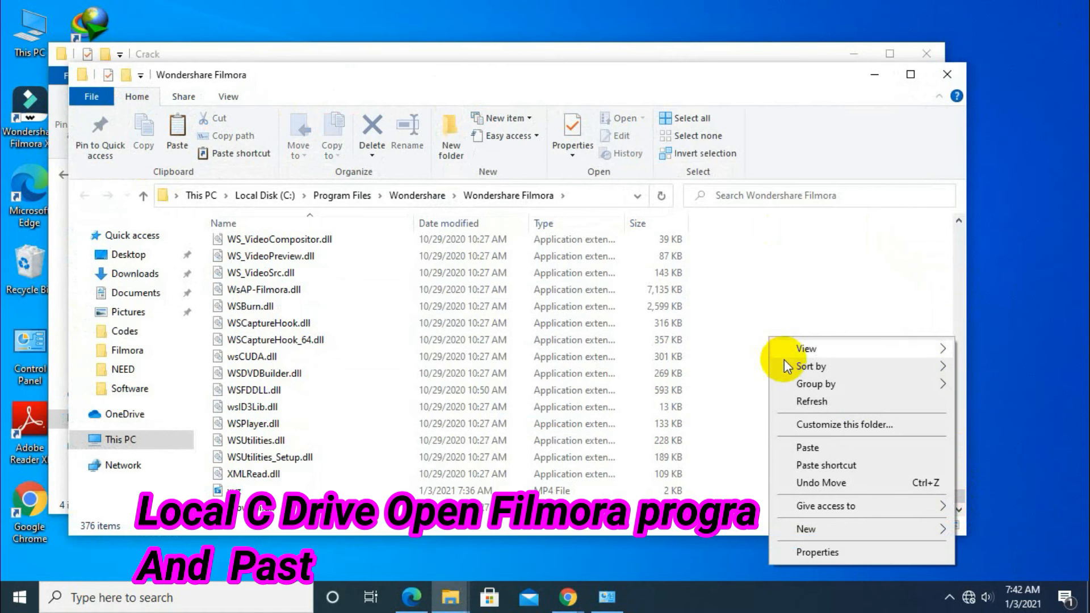
pyautogui.click(825, 445)
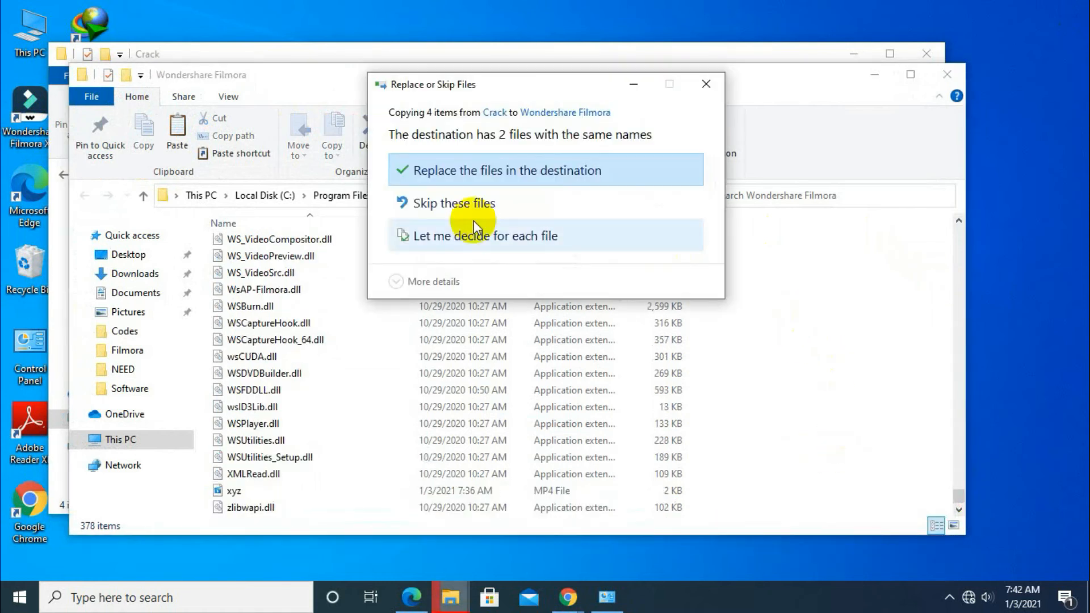
pyautogui.click(466, 171)
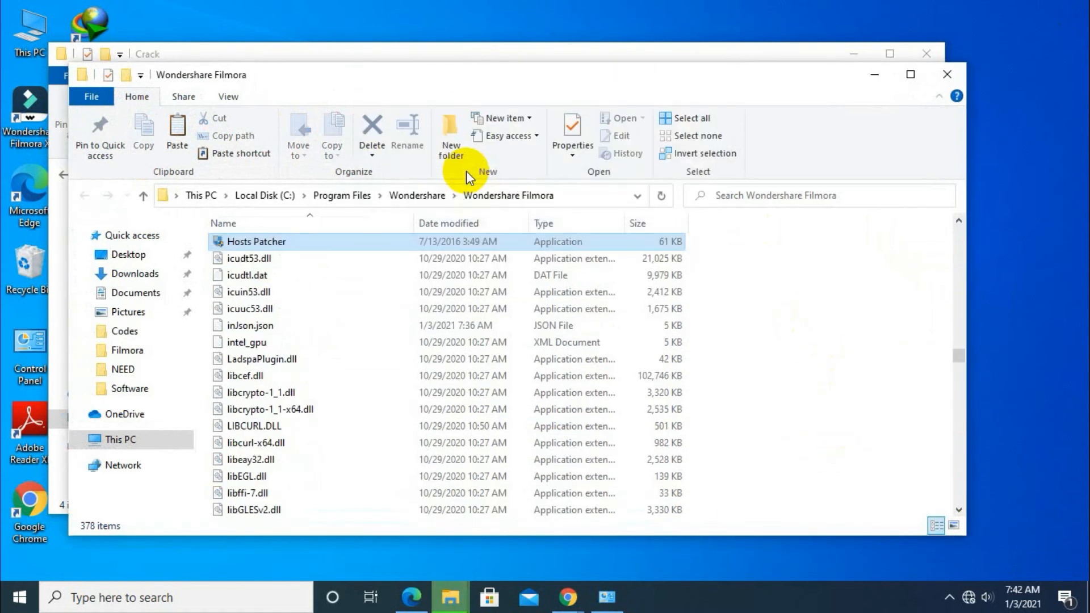
# - Check the pasted files in the maximized Wondershare Filmora program folder and minimize both folder windows
pyautogui.moveTo(959, 353); pyautogui.dragTo(934, 516)
pyautogui.click(911, 74)
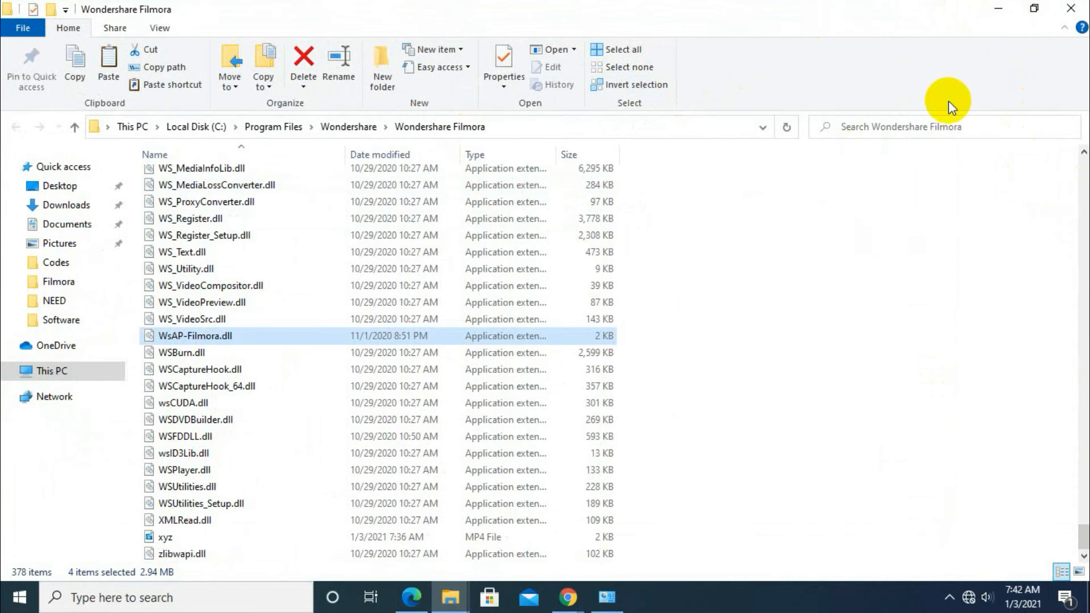
pyautogui.click(997, 8)
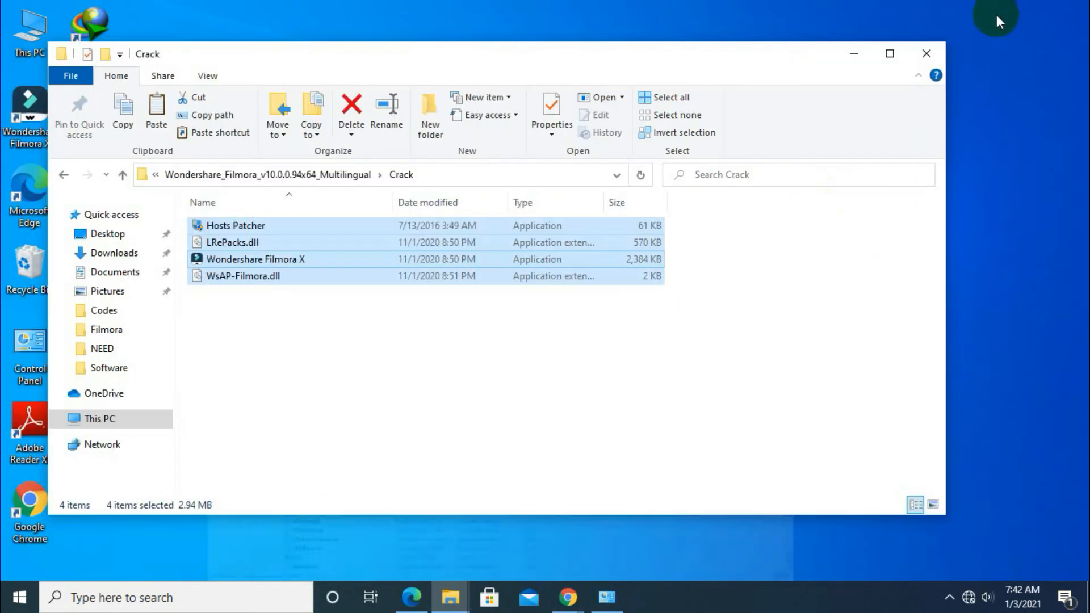
pyautogui.click(742, 312)
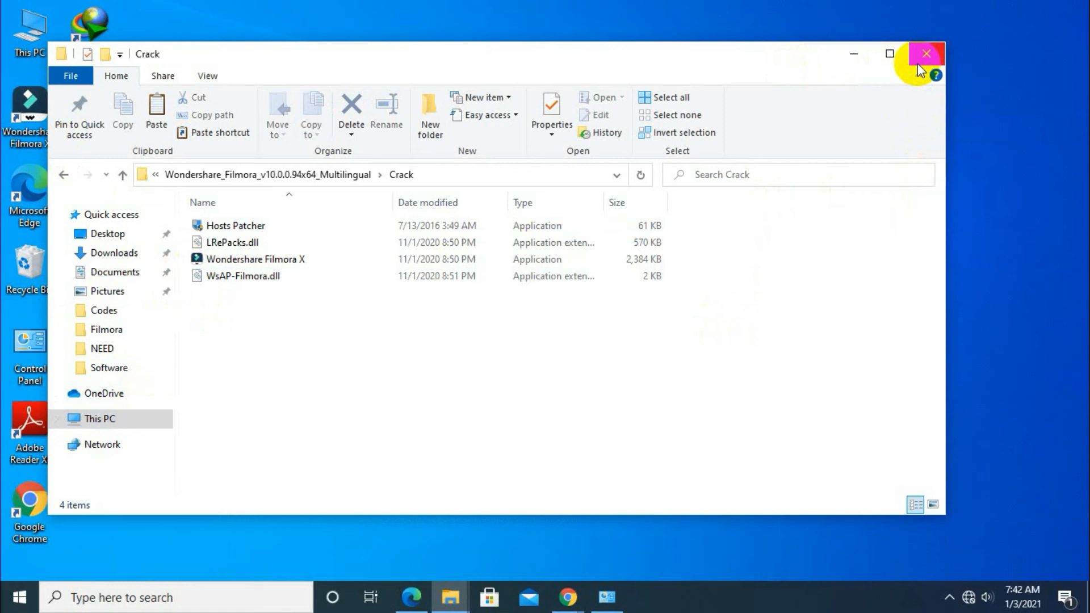
pyautogui.click(864, 59)
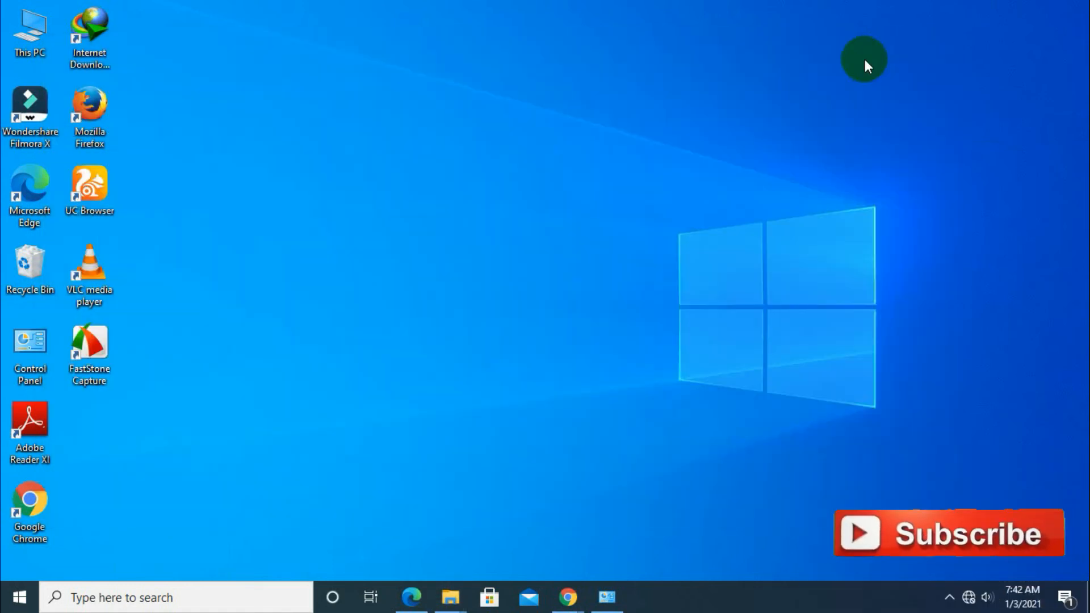
# - Launch Filmora X from the desktop, import the video 20201120_131017 from E:\ASP MEDIA\waz and place it at the start of the video track
pyautogui.doubleClick(4, 136)
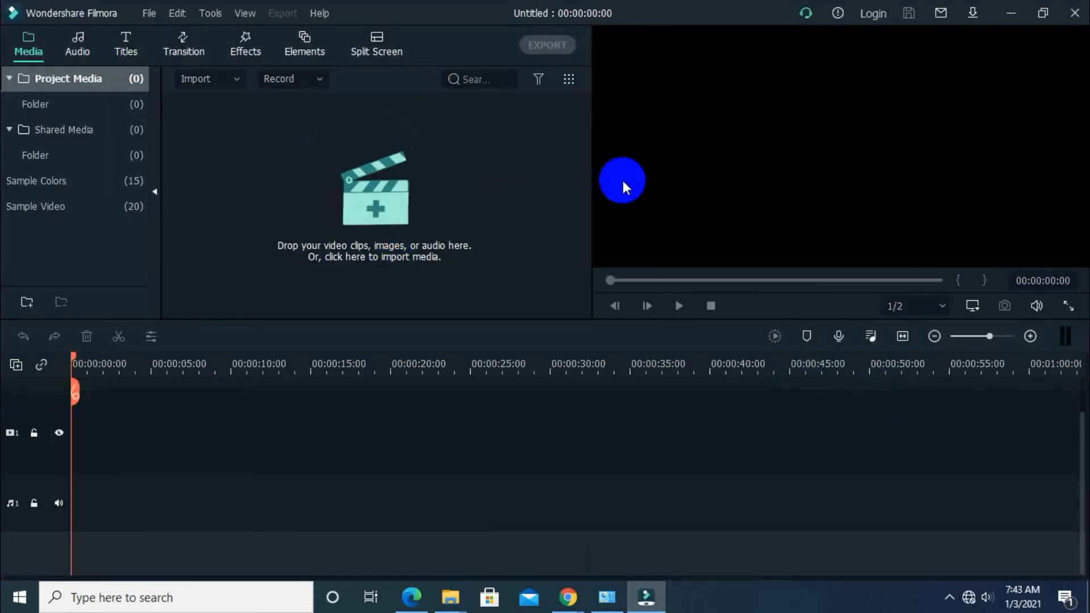
pyautogui.click(236, 83)
pyautogui.click(250, 104)
pyautogui.moveTo(196, 150); pyautogui.dragTo(123, 443)
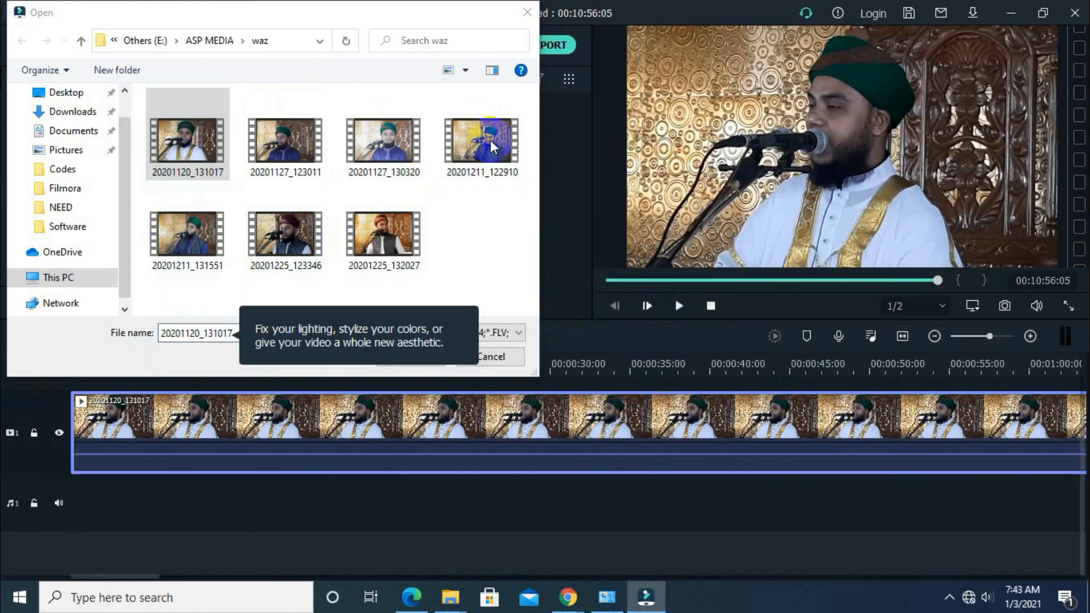
pyautogui.click(524, 20)
pyautogui.click(523, 19)
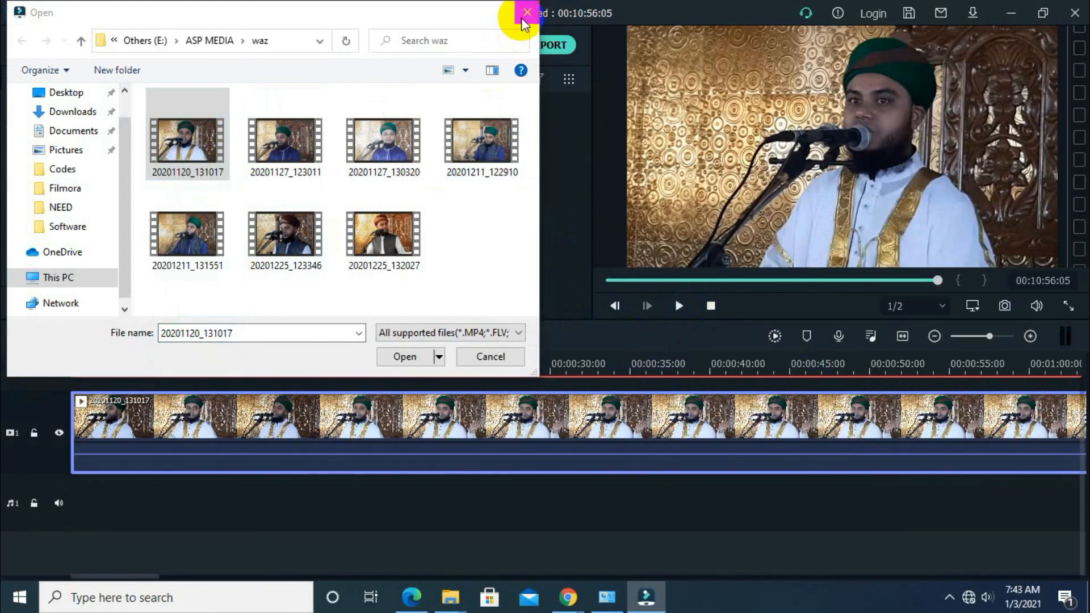
pyautogui.click(523, 20)
# - Split the clip on the timeline at 00:00:11:07 and delete the part after the cut
pyautogui.click(455, 439)
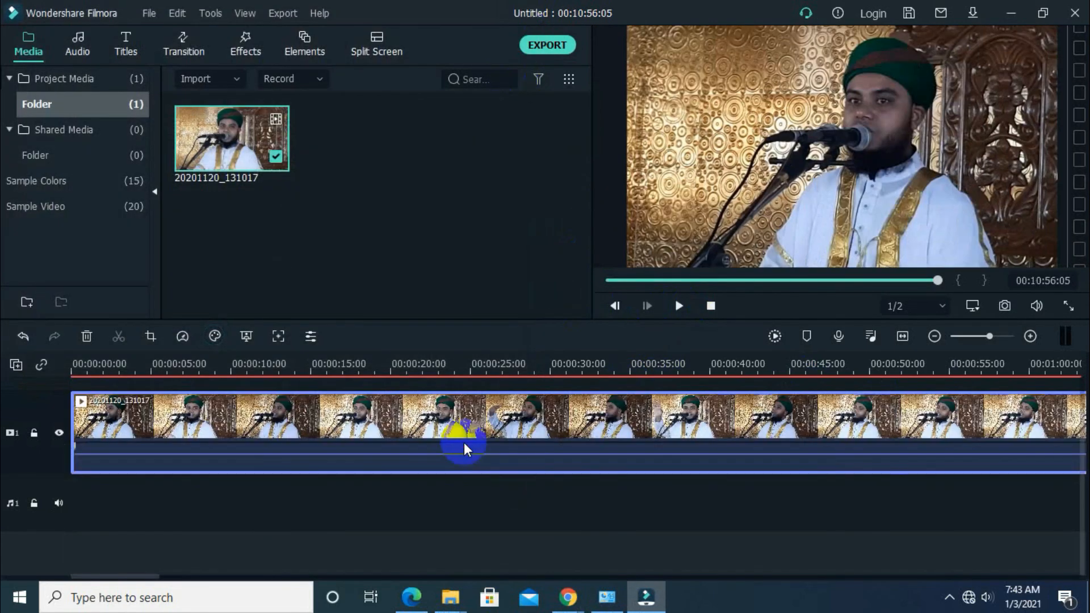
pyautogui.click(624, 280)
pyautogui.click(545, 361)
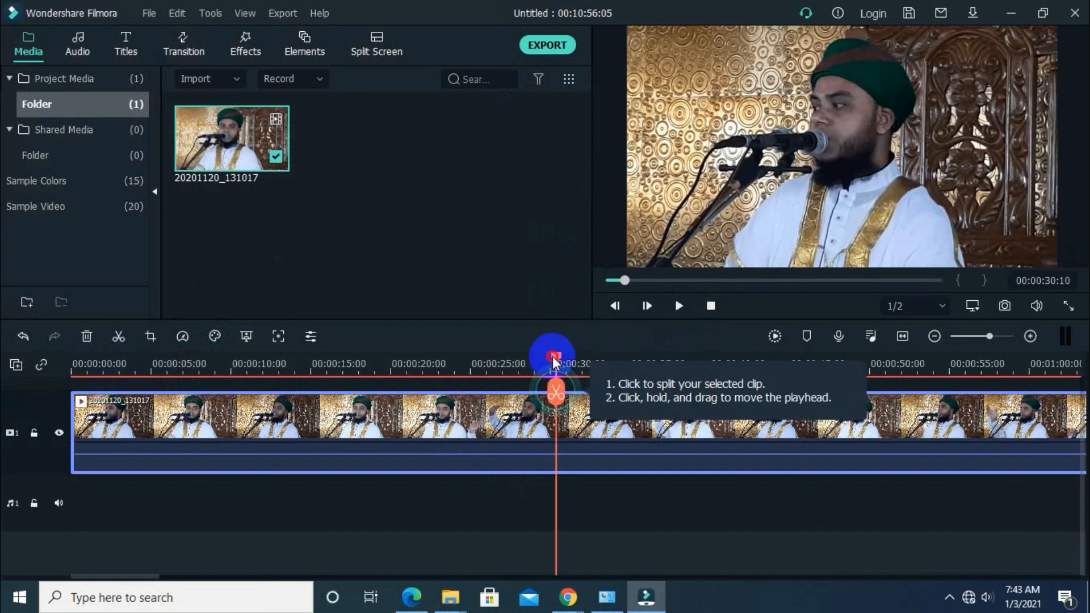
pyautogui.moveTo(550, 359); pyautogui.dragTo(250, 363)
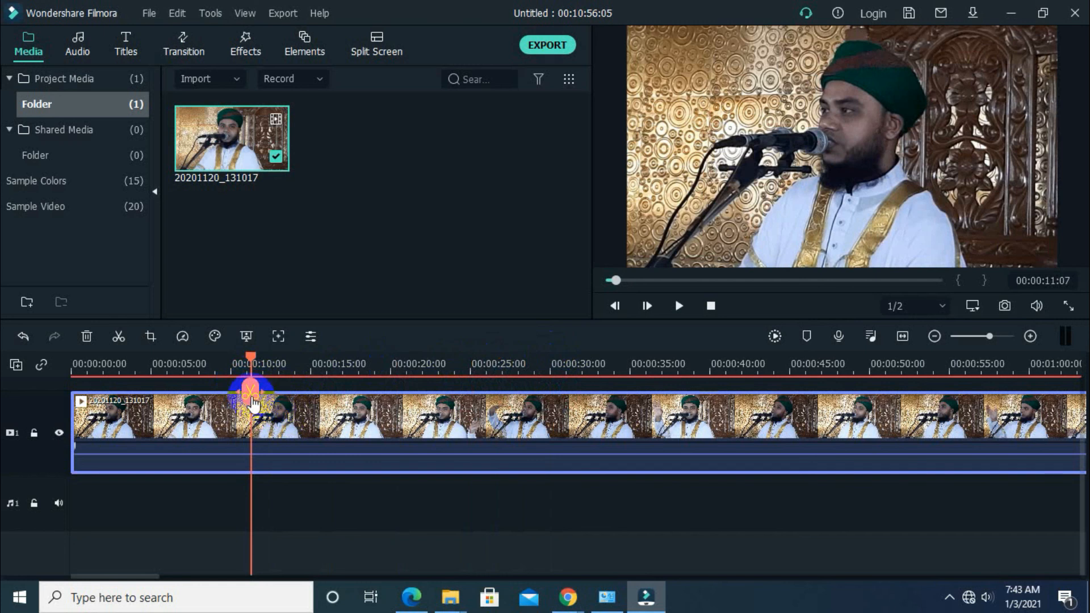
pyautogui.click(252, 400)
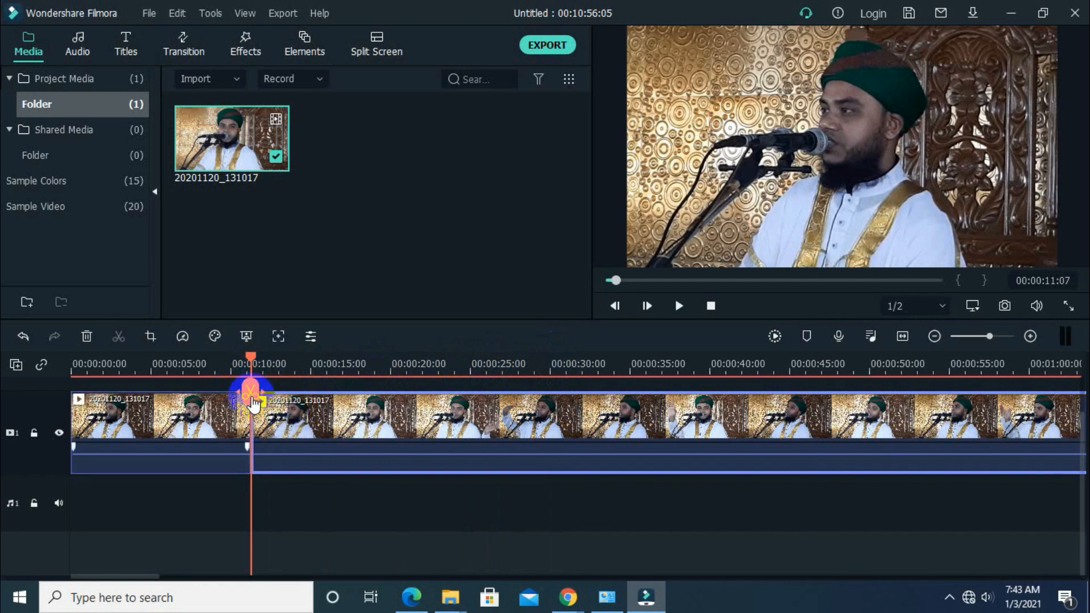
pyautogui.click(600, 479)
pyautogui.click(615, 467)
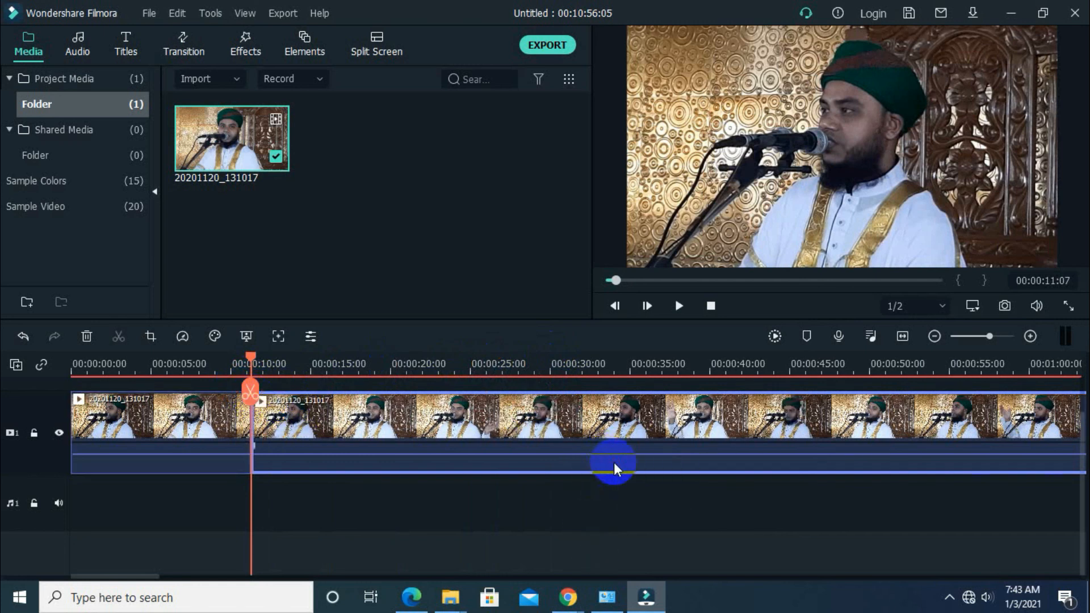
pyautogui.press('Delete')
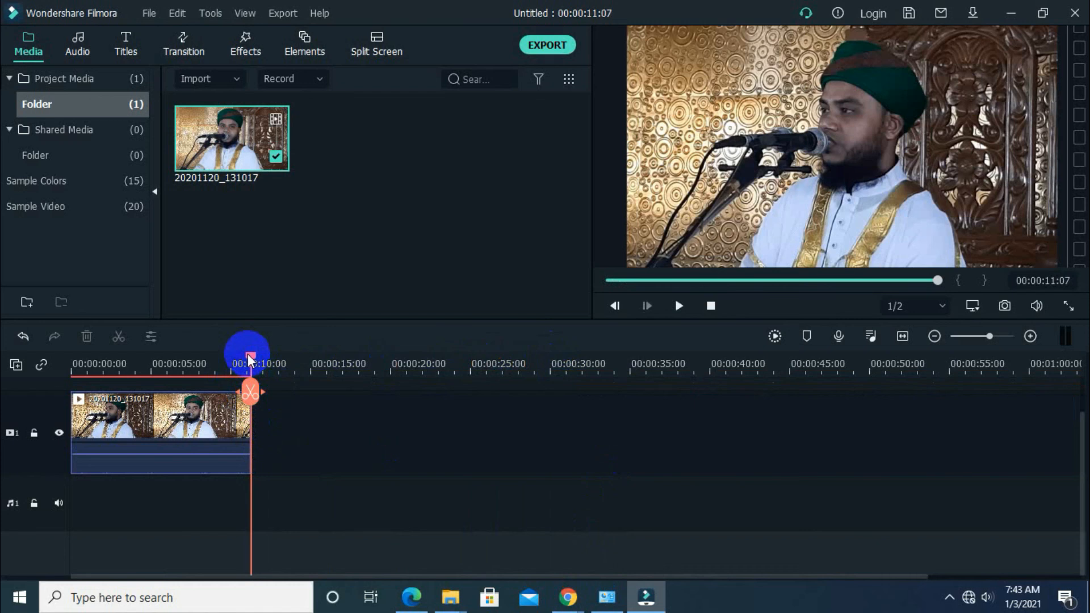
# - Export the trimmed video locally as an MP4 at 1920x1080 and 25 fps, and close the finished export dialog
pyautogui.moveTo(249, 358); pyautogui.dragTo(187, 358)
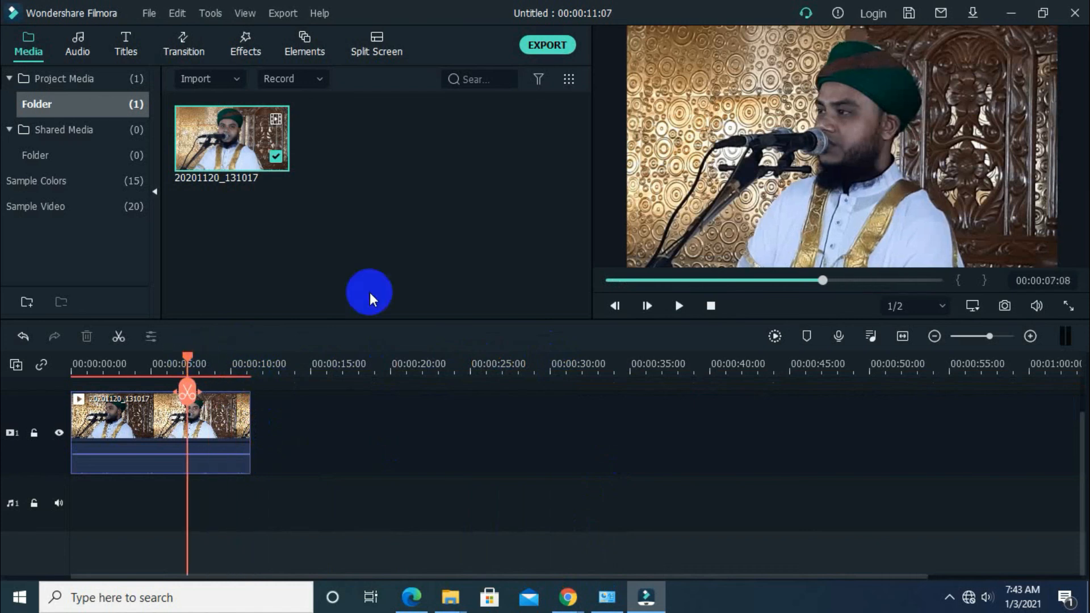
pyautogui.click(549, 46)
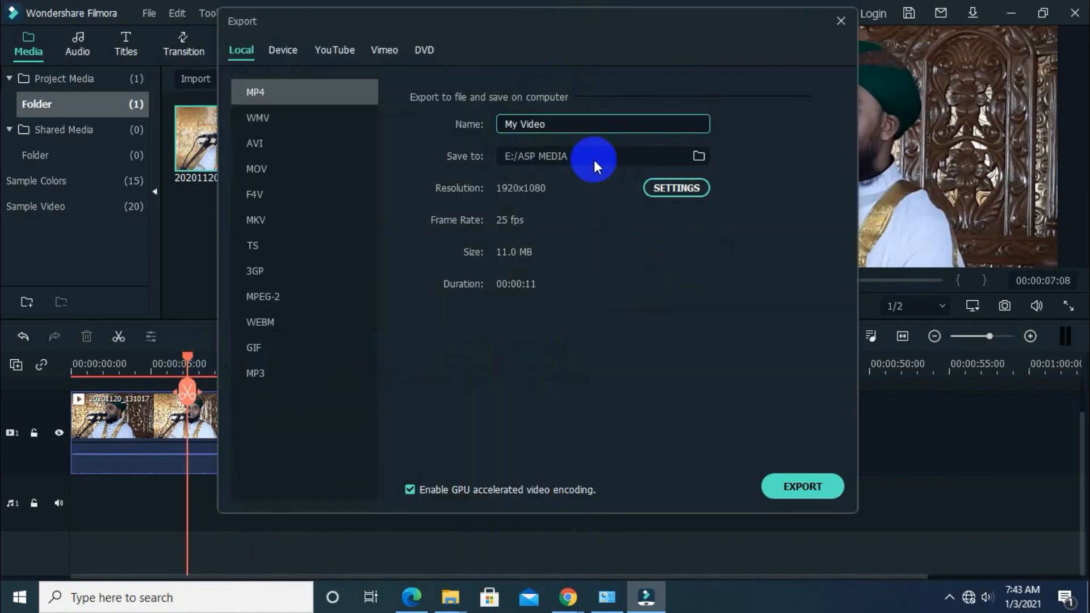
pyautogui.click(800, 486)
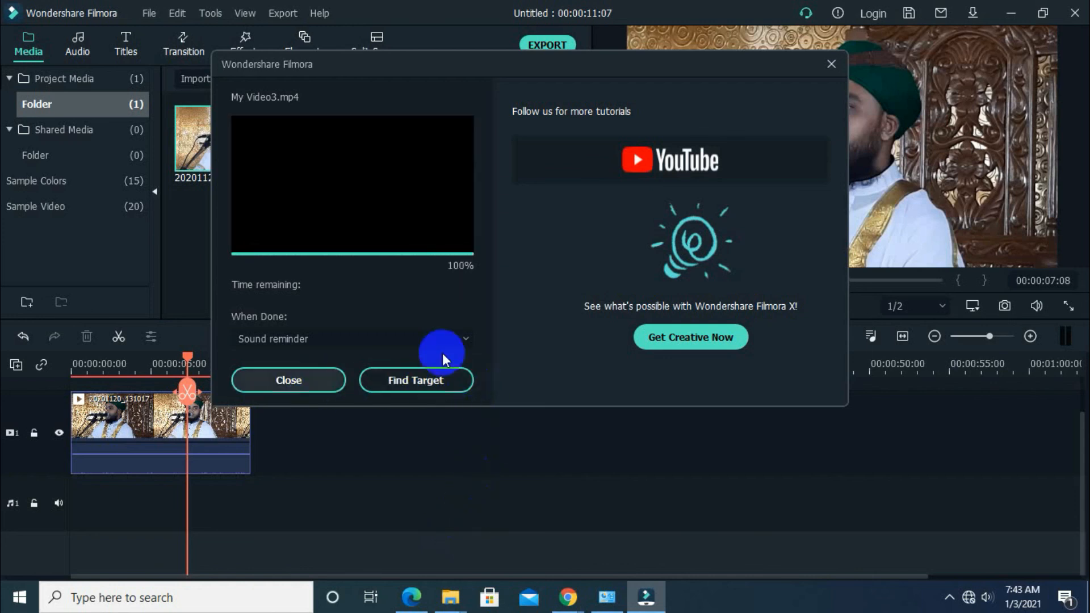
pyautogui.click(288, 381)
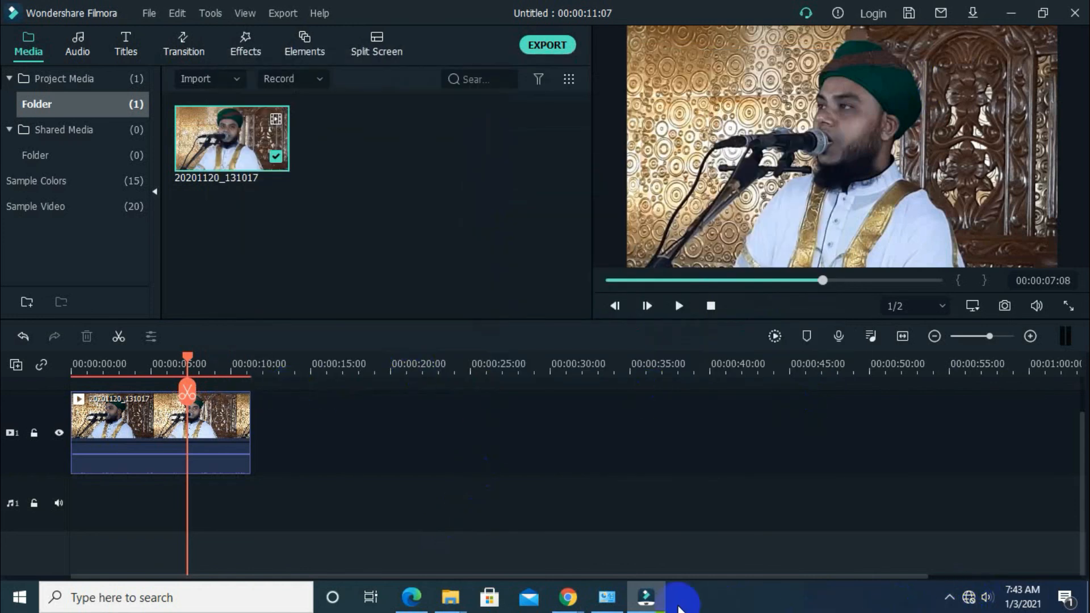